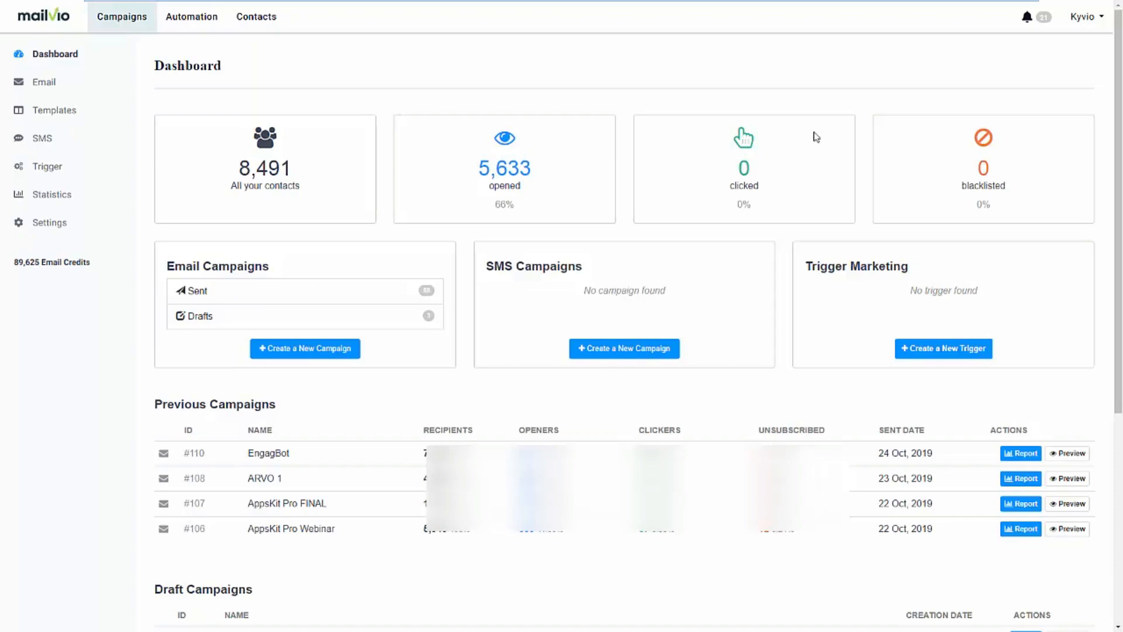
Step: Create an empty contact list named "Live Demo" in the contact lists
{"action": "left_click", "coordinate": [281, 26]}
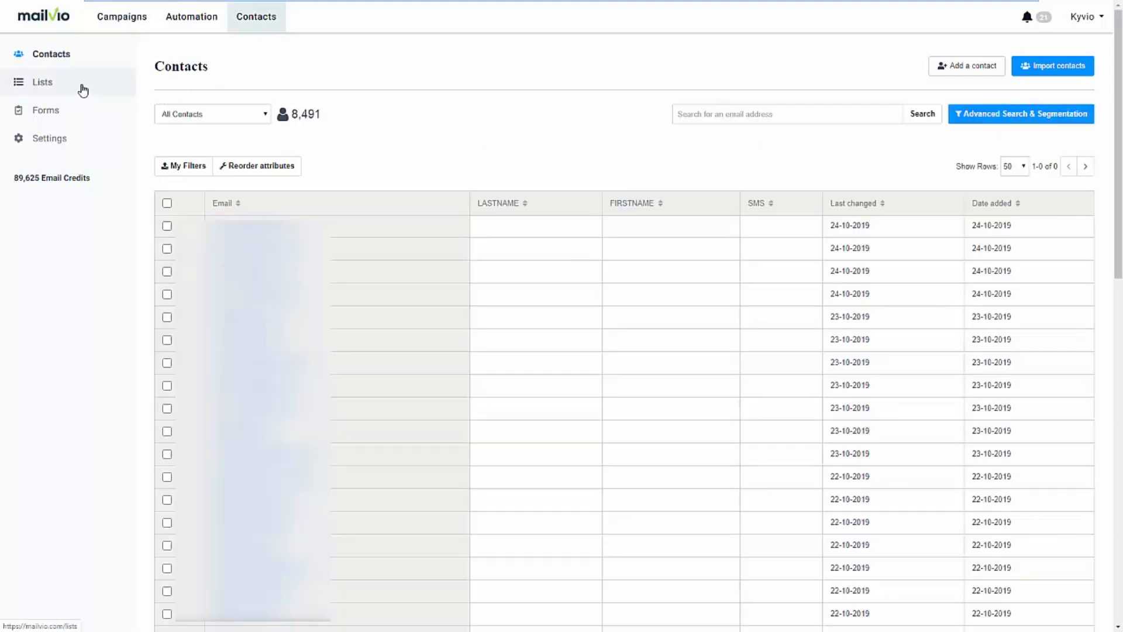
{"action": "left_click", "coordinate": [82, 90]}
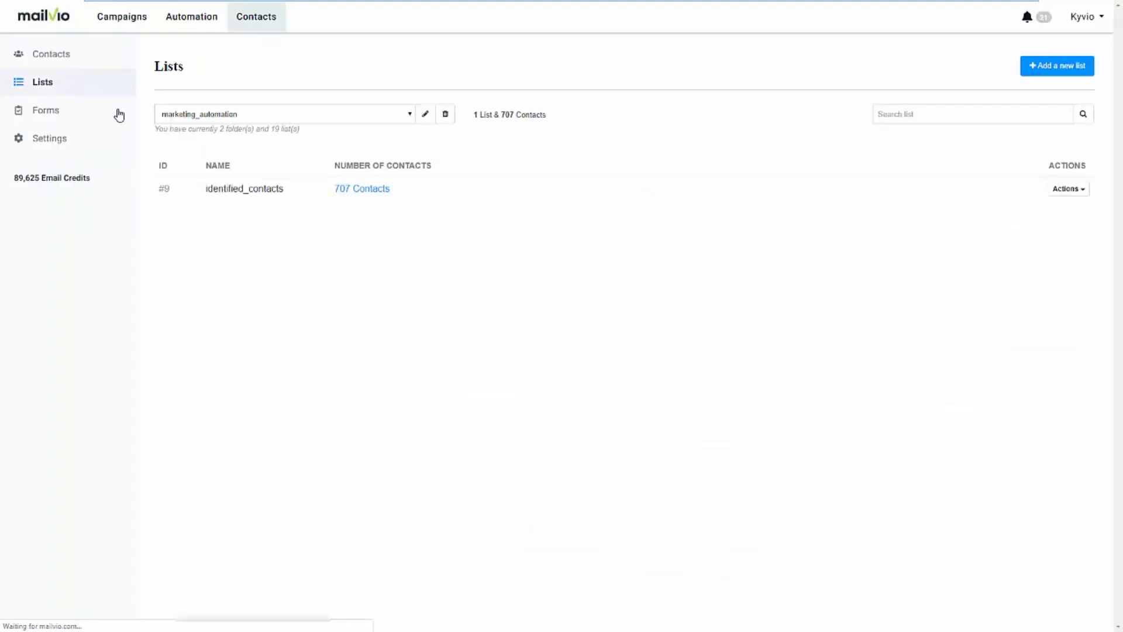
{"action": "left_click", "coordinate": [409, 113]}
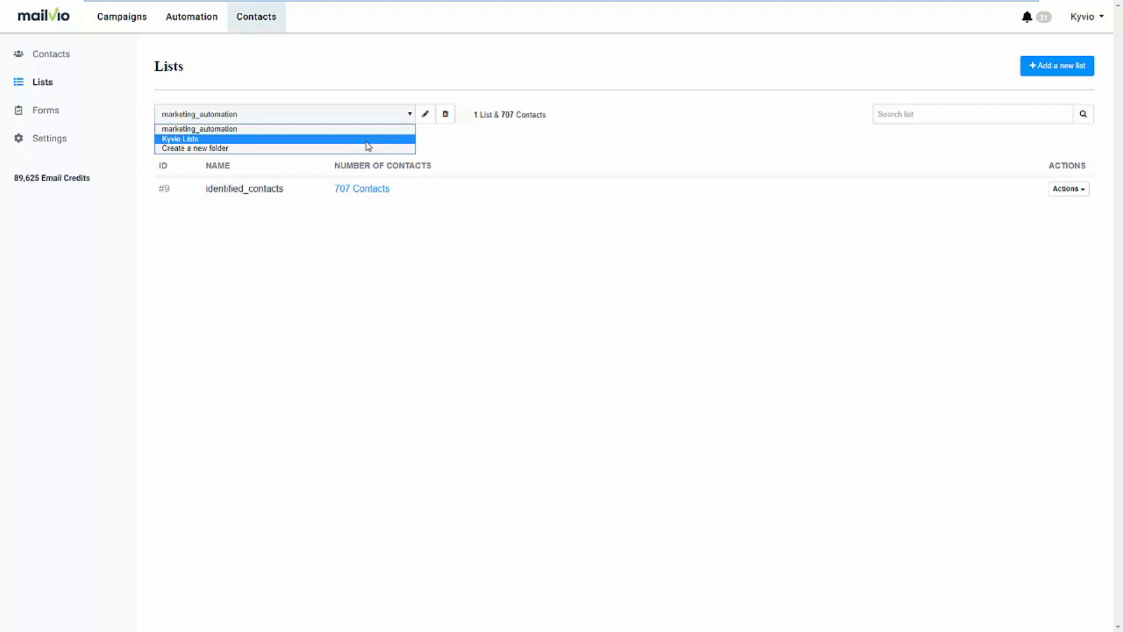
{"action": "left_click", "coordinate": [454, 150]}
{"action": "left_click", "coordinate": [1039, 69]}
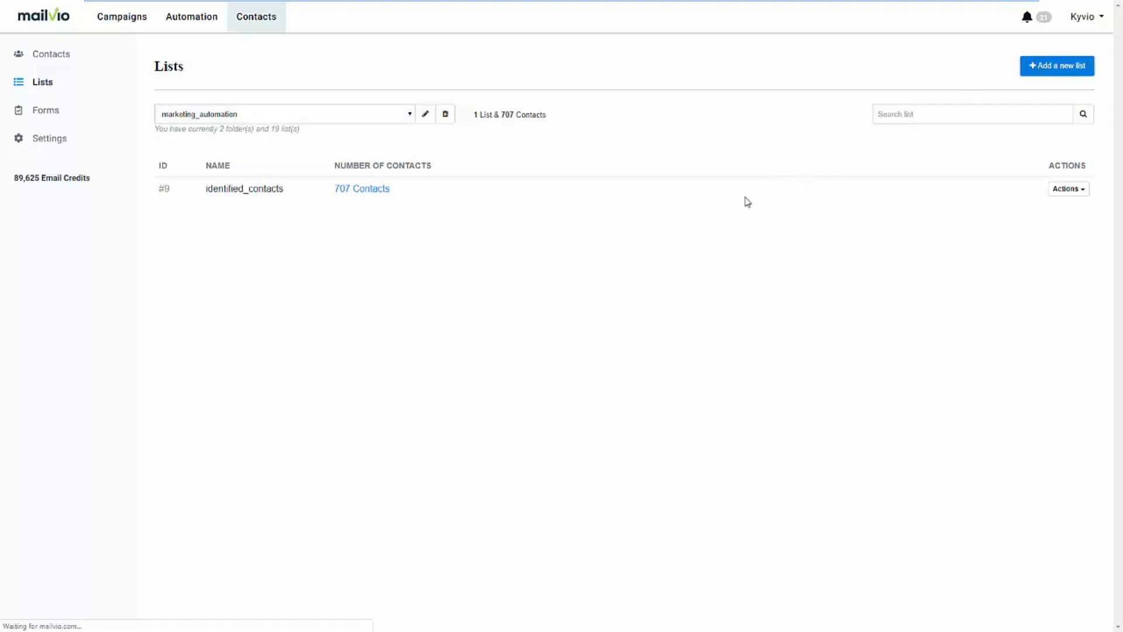
{"action": "left_click", "coordinate": [249, 178]}
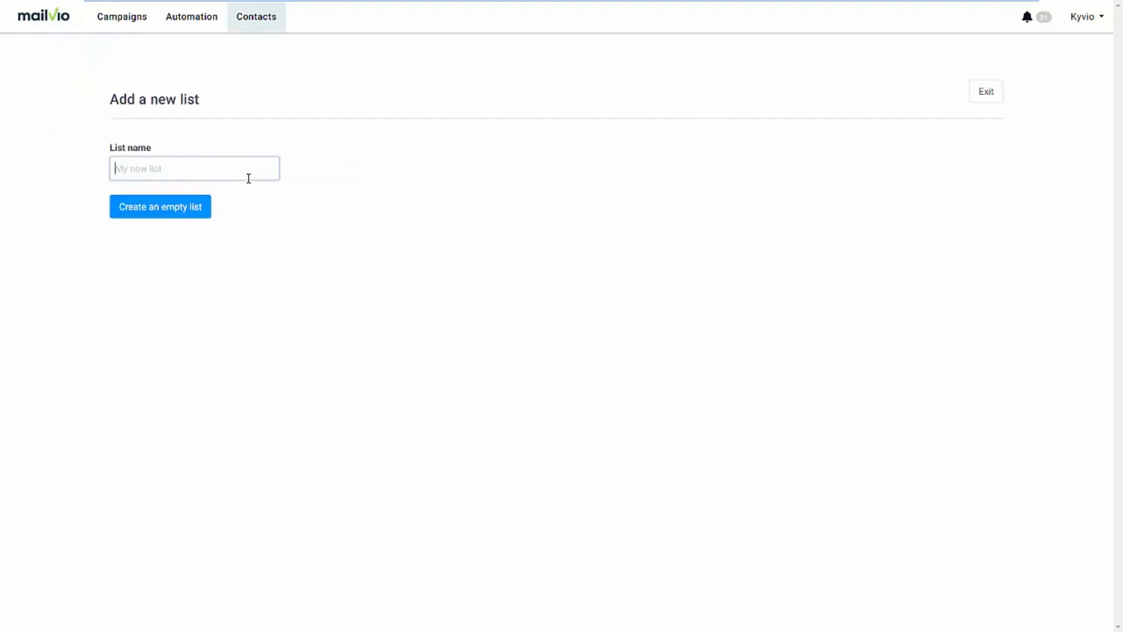
{"action": "type", "text": "Live Demo"}
{"action": "left_click", "coordinate": [177, 212]}
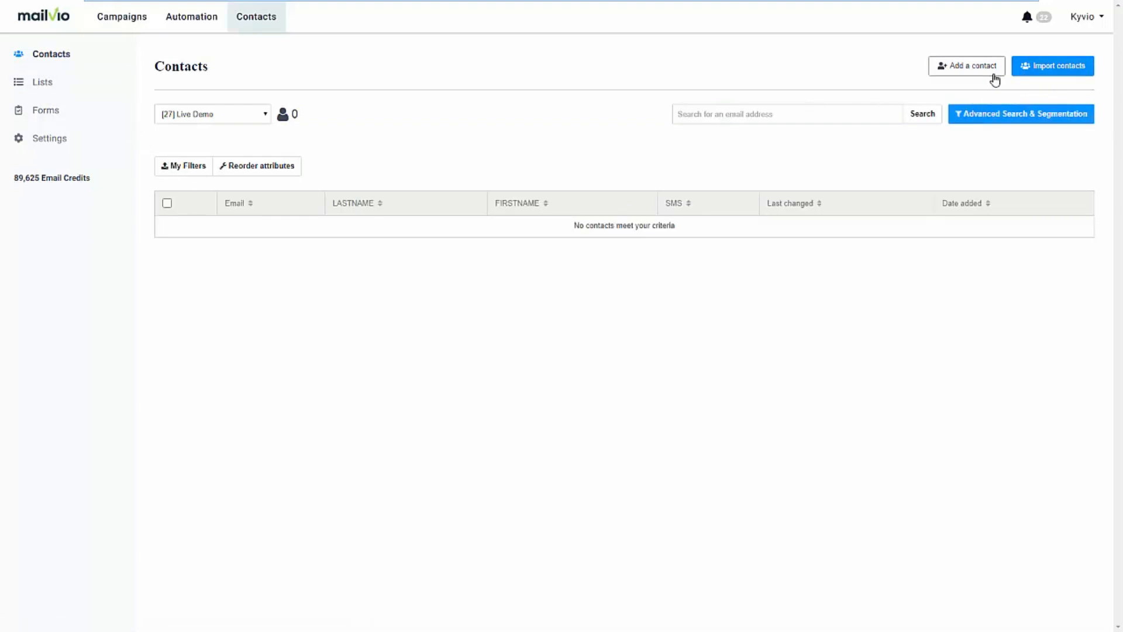
Step: Review the import options for contacts and the available subscription and unsubscription forms
{"action": "left_click", "coordinate": [1050, 70]}
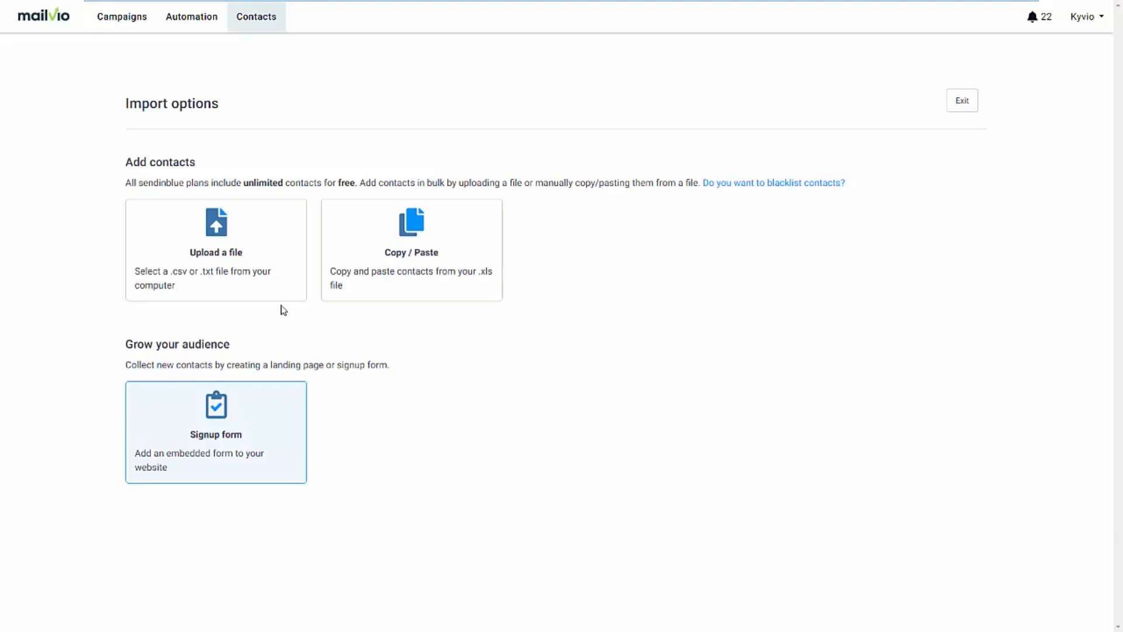
{"action": "left_click", "coordinate": [256, 26]}
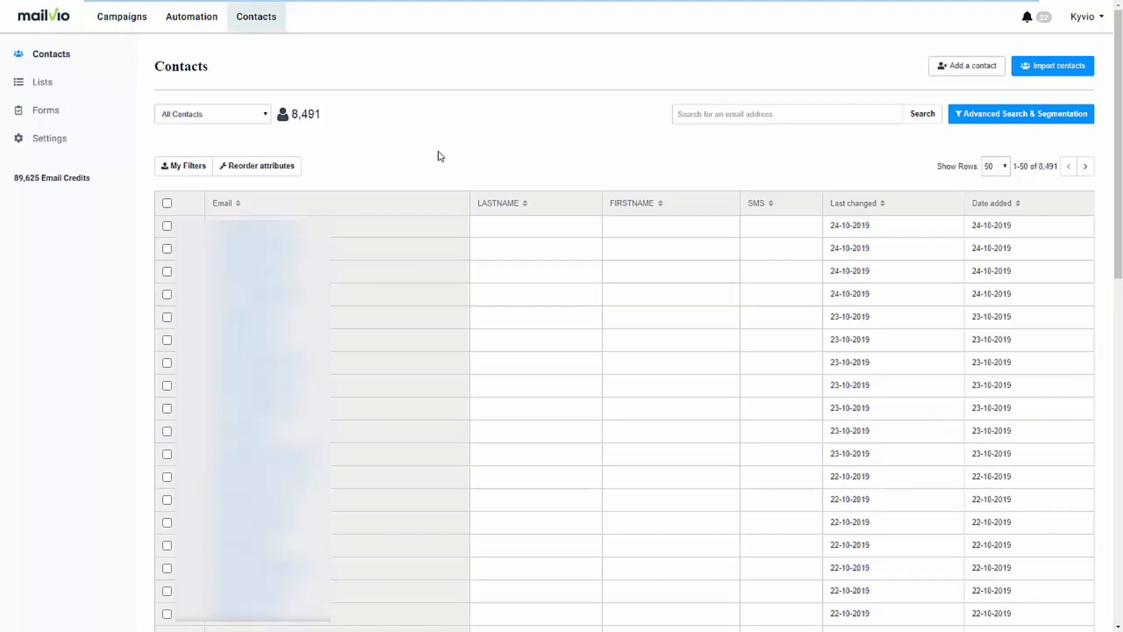
{"action": "left_click", "coordinate": [90, 112]}
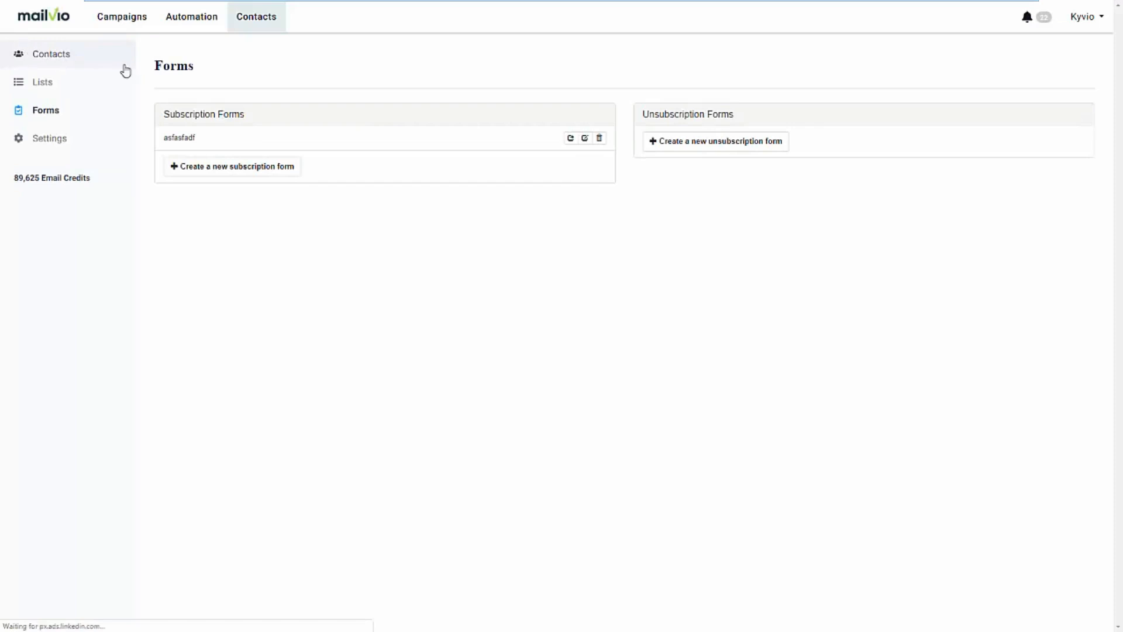
Step: Create a new automation workflow from the Page Visit template and proceed to its setup
{"action": "left_click", "coordinate": [185, 28]}
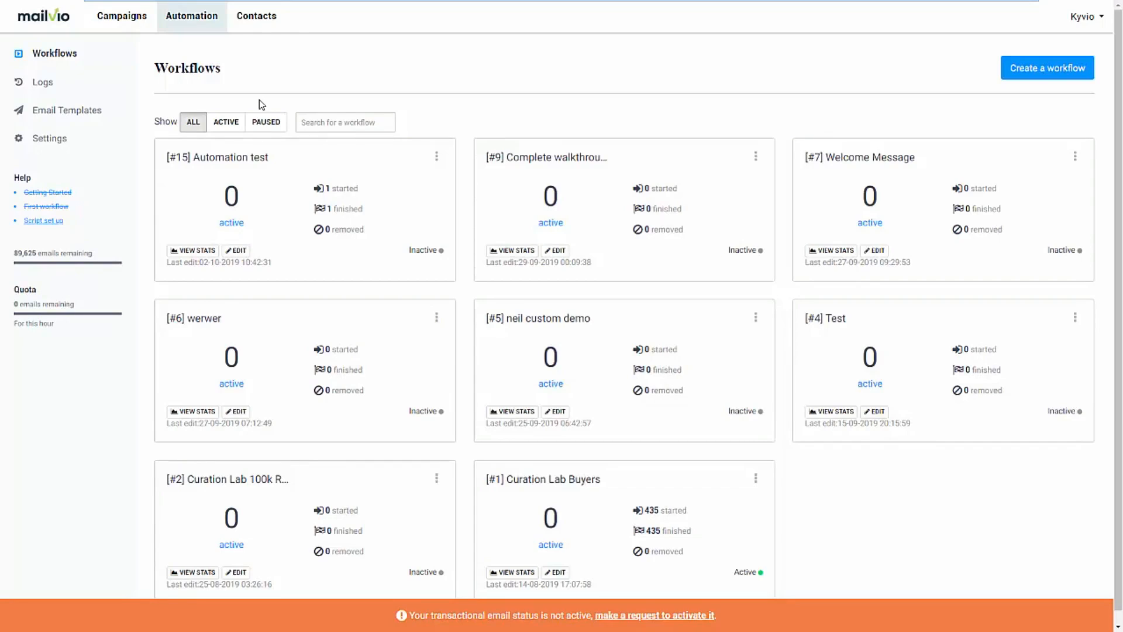
{"action": "left_click", "coordinate": [1020, 72]}
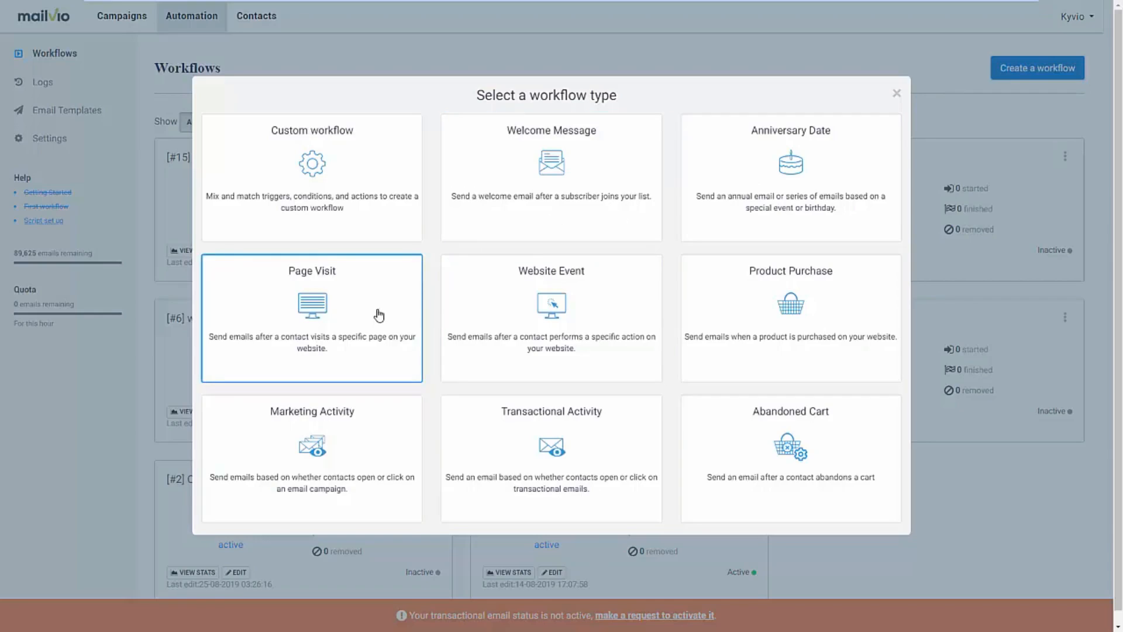
{"action": "left_click", "coordinate": [341, 359]}
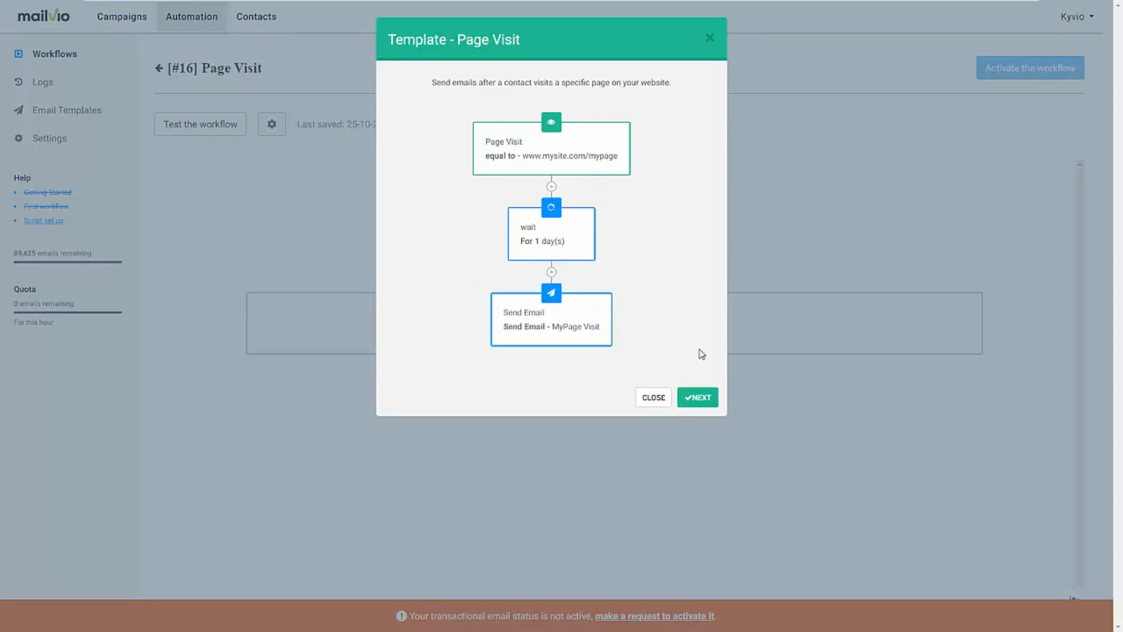
{"action": "left_click", "coordinate": [697, 398]}
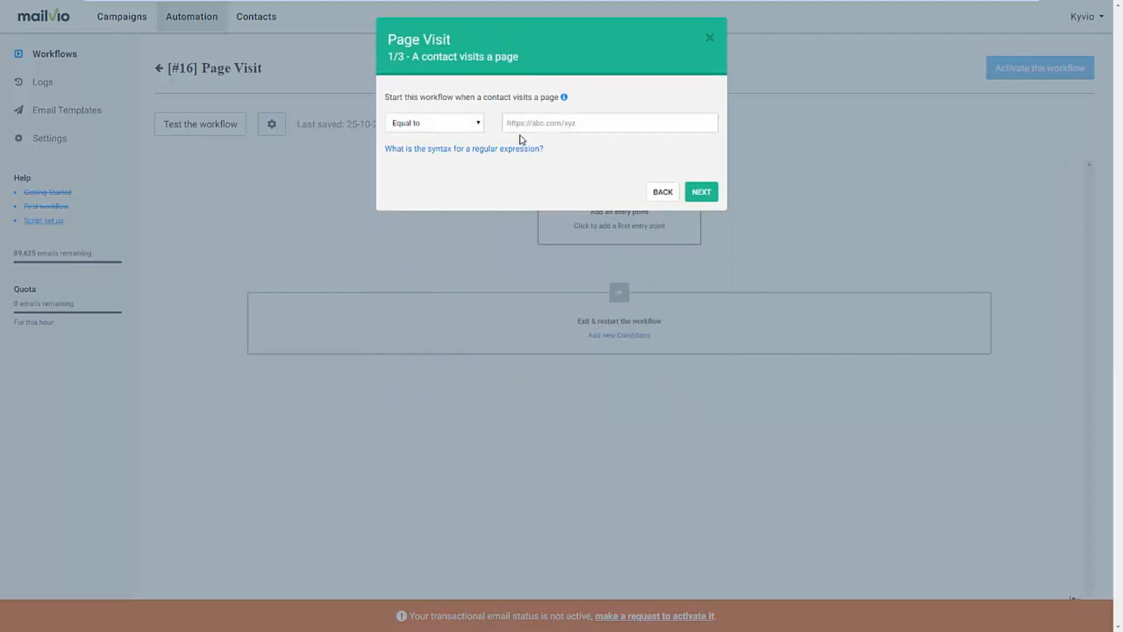
{"action": "left_click", "coordinate": [554, 124]}
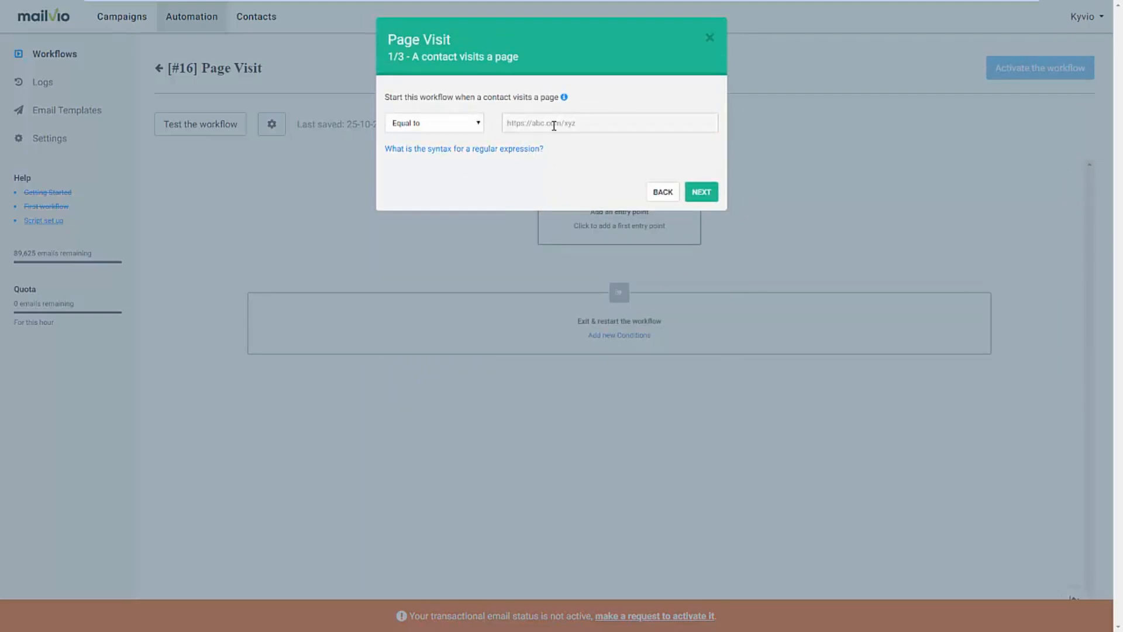
{"action": "type", "text": "https://mailvio.com"}
{"action": "left_click", "coordinate": [700, 192]}
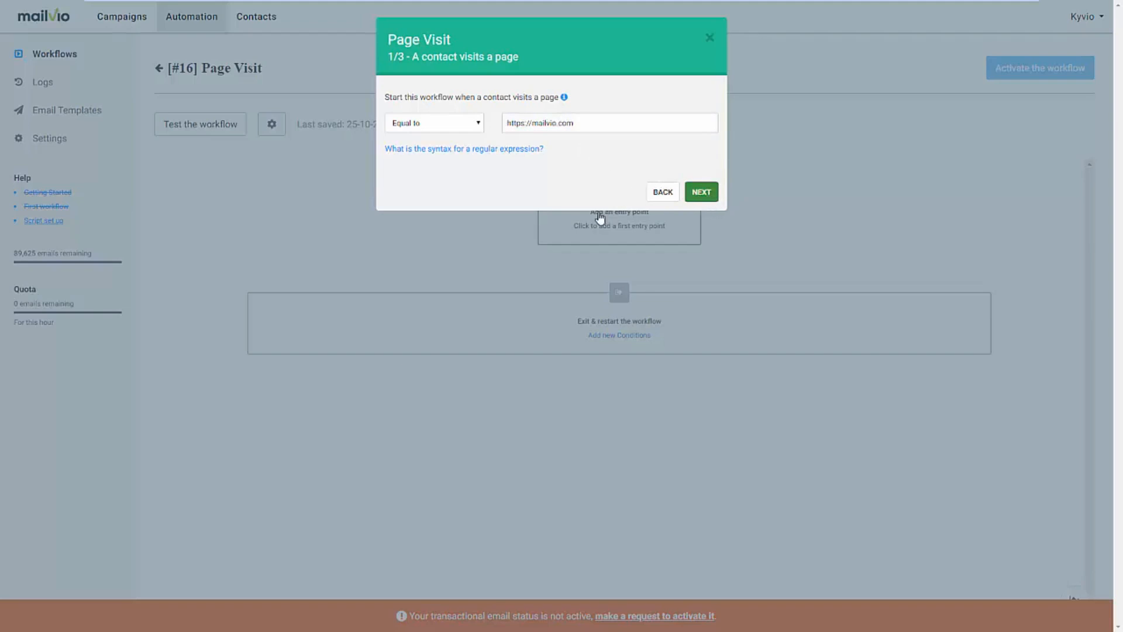
Step: Set the workflow's delay so that contacts wait for 2 hours
{"action": "left_click", "coordinate": [409, 142]}
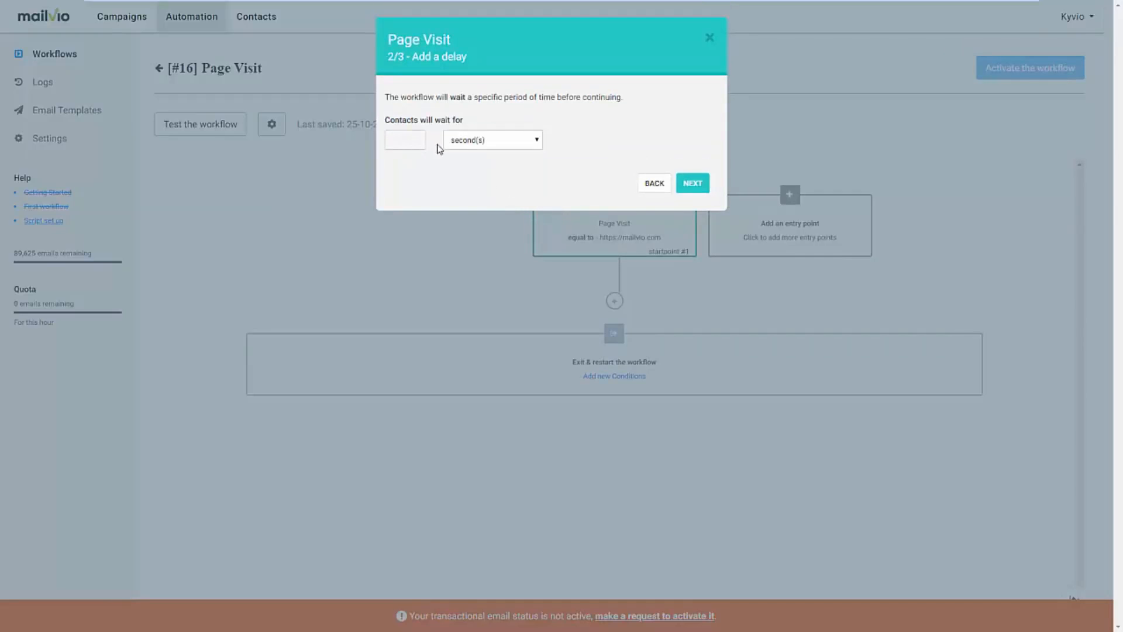
{"action": "type", "text": "2"}
{"action": "left_click", "coordinate": [499, 140]}
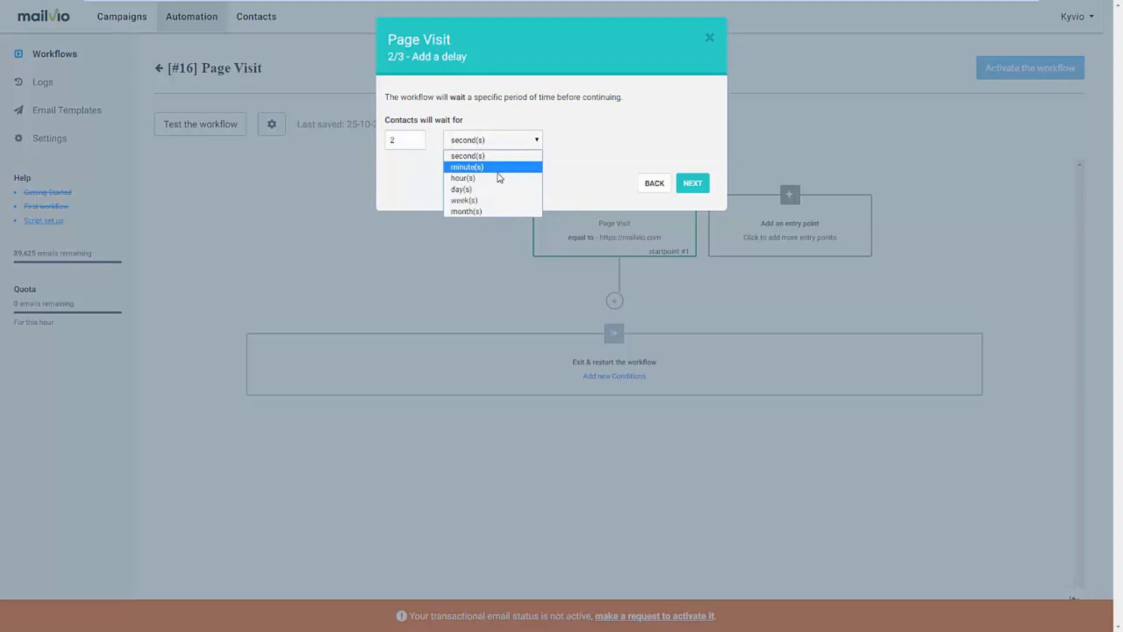
{"action": "left_click", "coordinate": [500, 182]}
{"action": "left_click", "coordinate": [685, 183]}
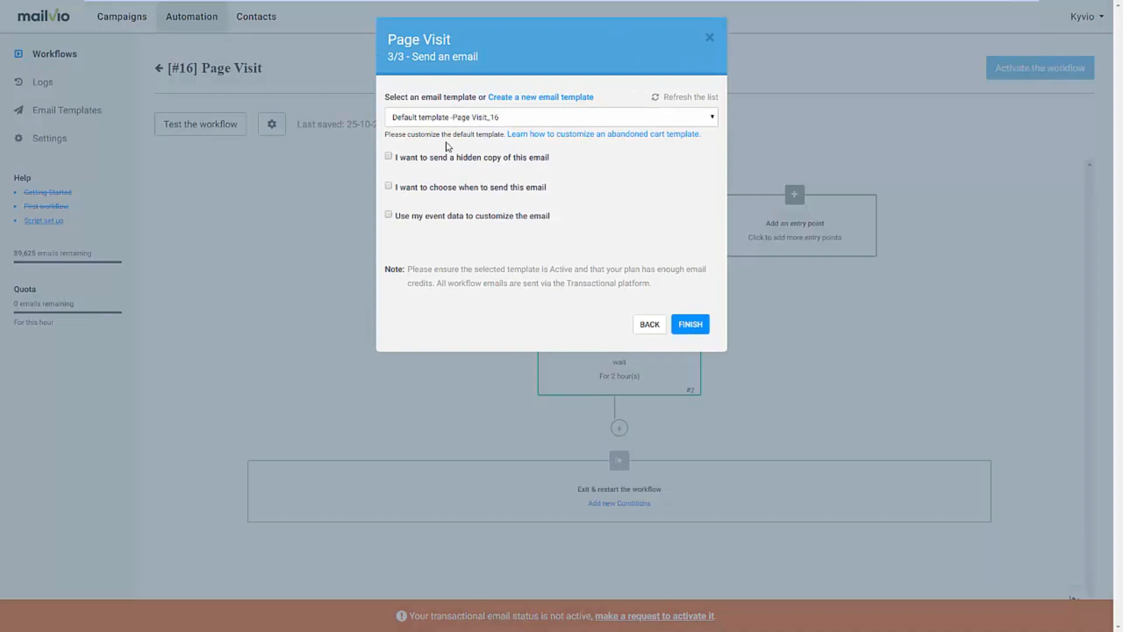
Step: Look through the email templates, try the send-time and event-data options for the workflow email, and clear both
{"action": "left_click", "coordinate": [462, 116]}
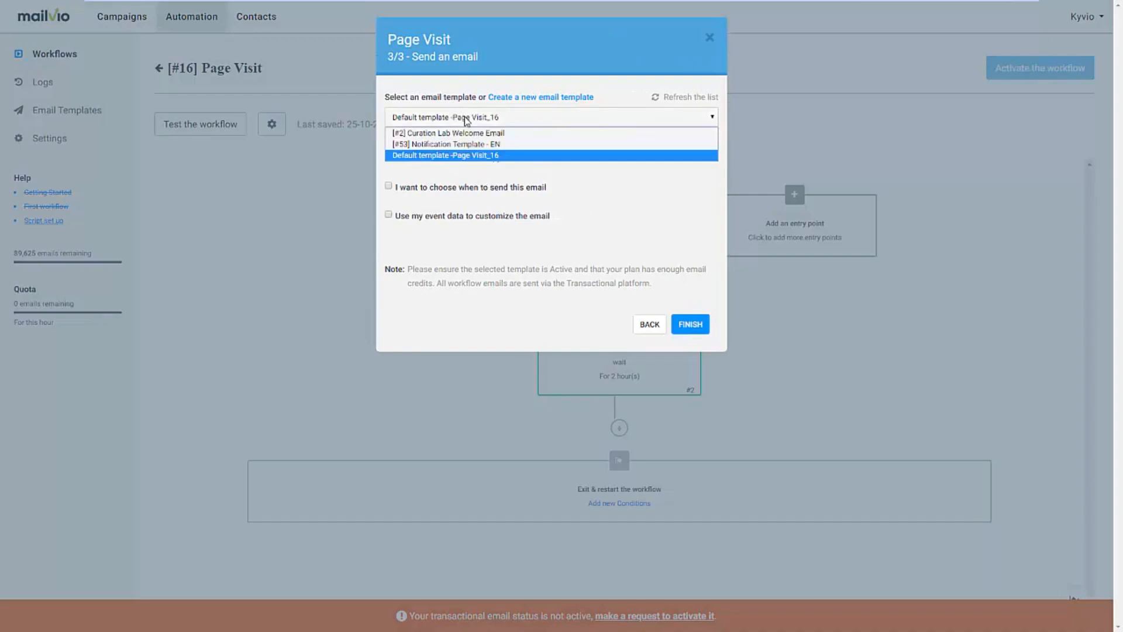
{"action": "left_click", "coordinate": [466, 120]}
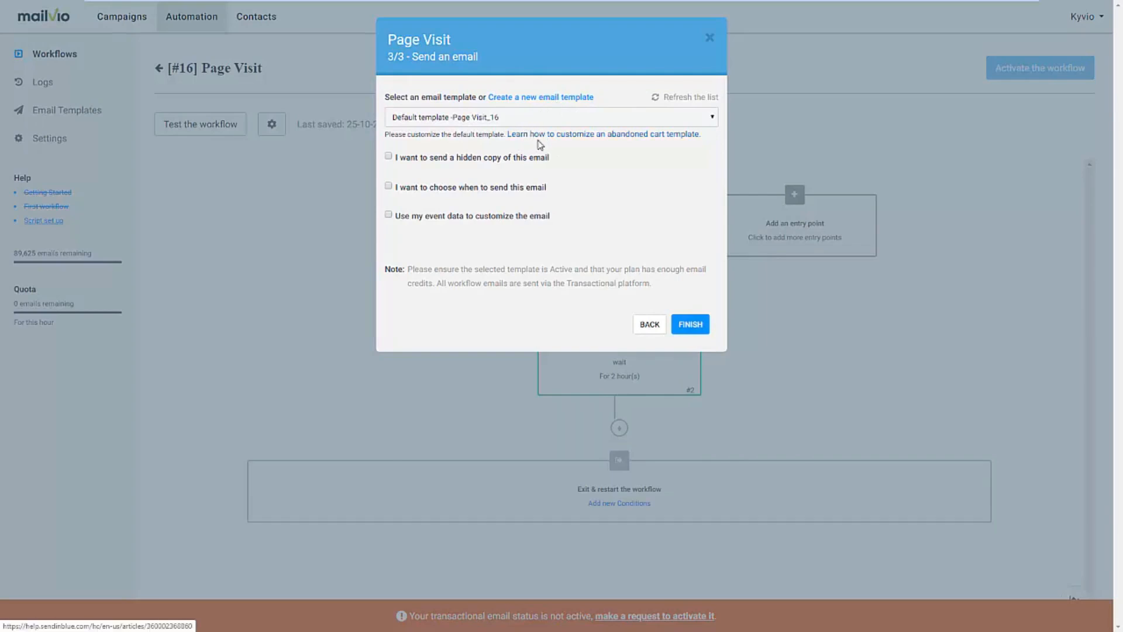
{"action": "left_click", "coordinate": [389, 188]}
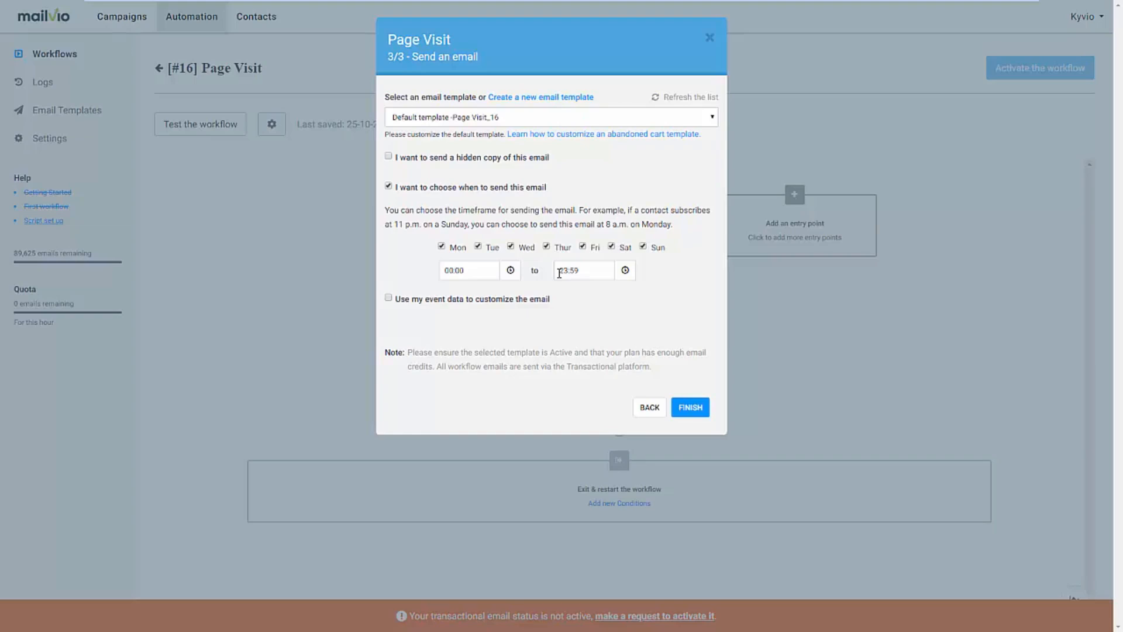
{"action": "left_click", "coordinate": [389, 298]}
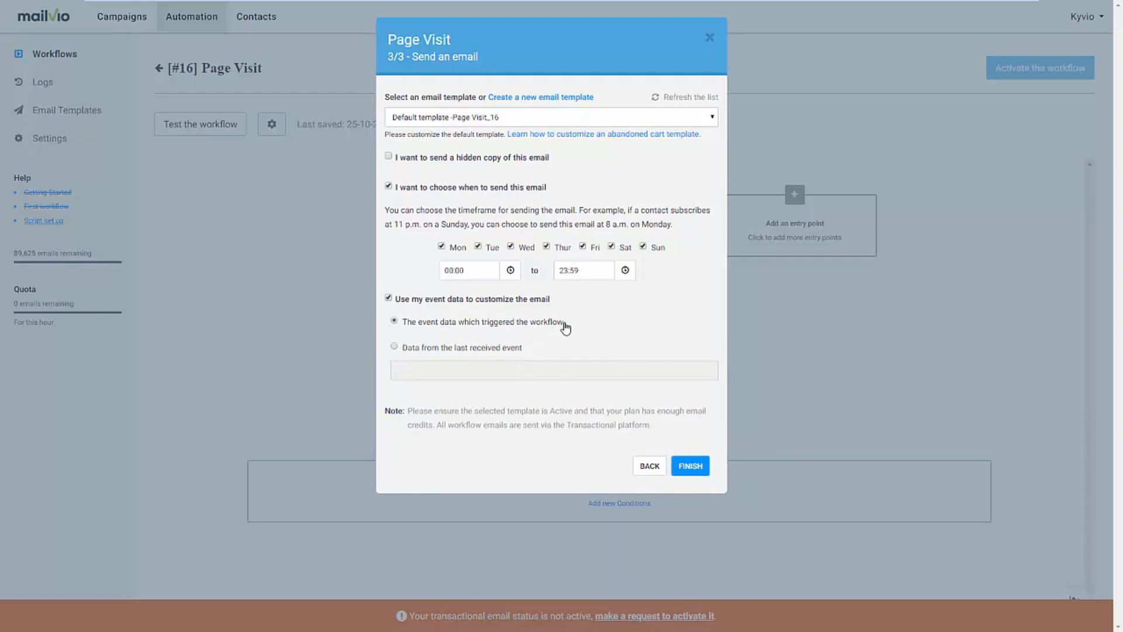
{"action": "left_click", "coordinate": [388, 299]}
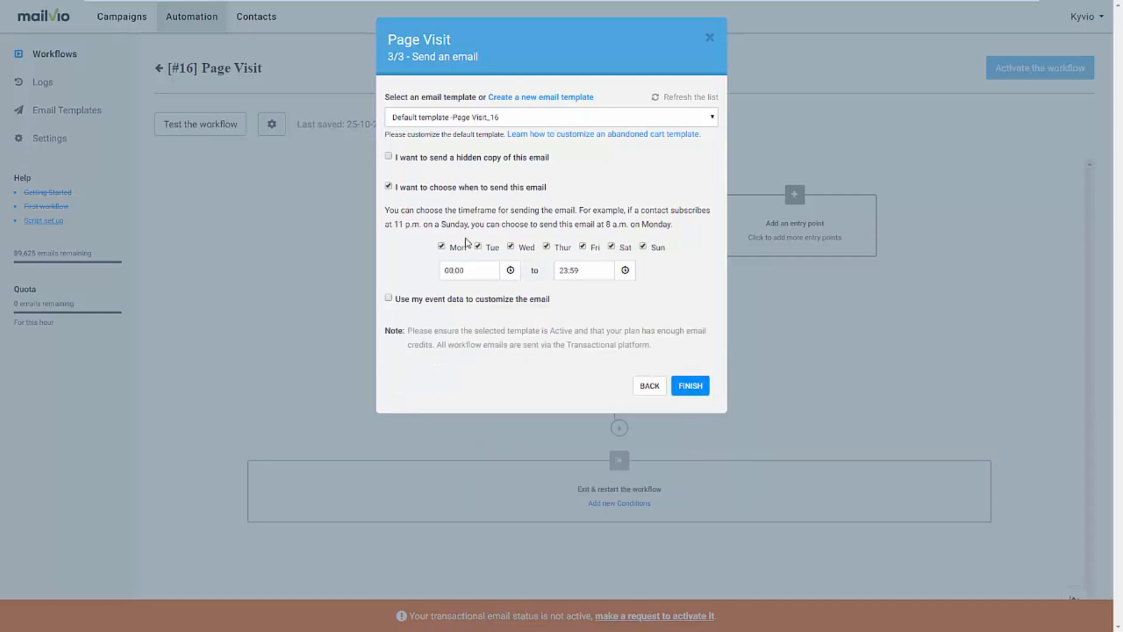
{"action": "left_click", "coordinate": [388, 186]}
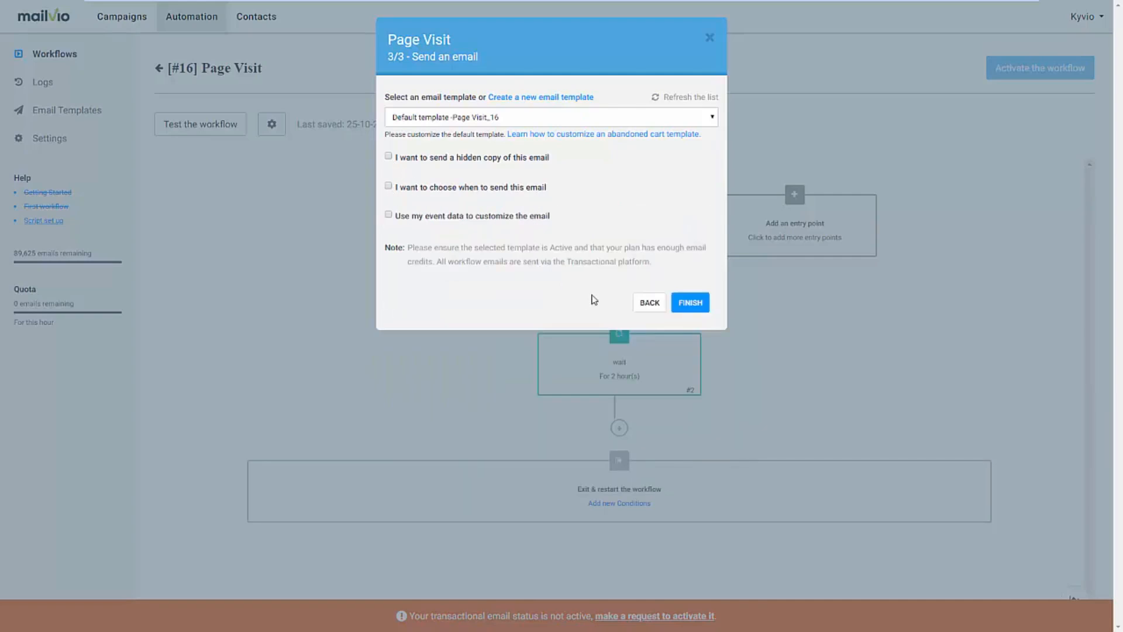
Step: Finish the Page Visit setup with the default Page Visit_16 email template and look over the workflow
{"action": "left_click", "coordinate": [690, 304]}
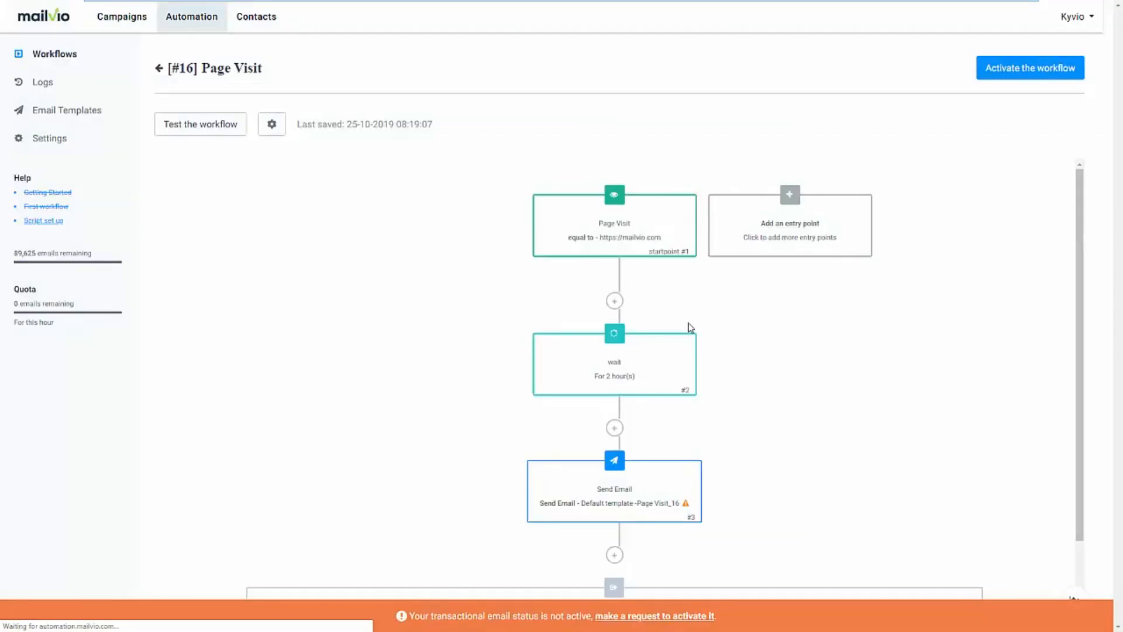
{"action": "scroll", "coordinate": [723, 304], "scroll_direction": "up", "scroll_amount": 1}
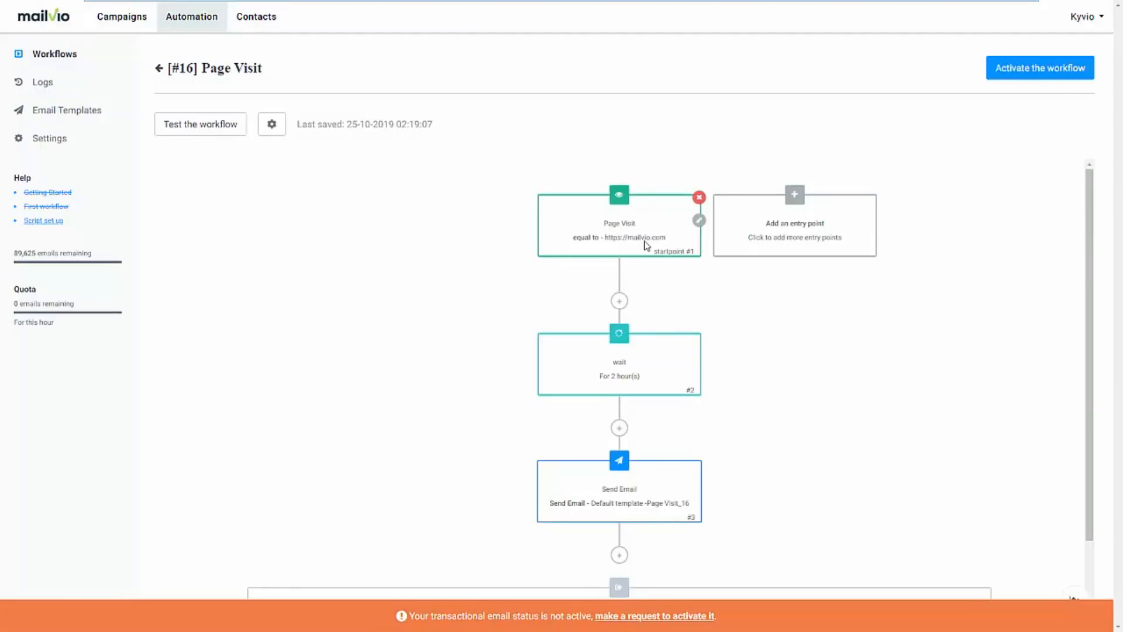
{"action": "scroll", "coordinate": [647, 293], "scroll_direction": "down", "scroll_amount": 1}
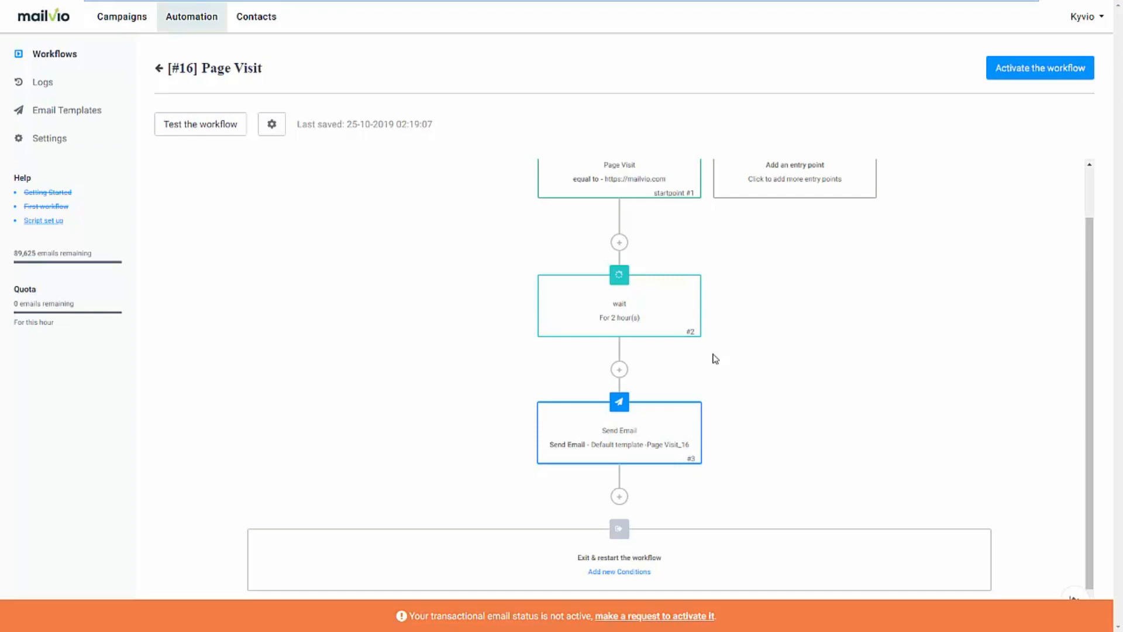
Step: Add an If/Else condition between the wait and Send Email steps that checks whether contacts opened All Campaigns at any time
{"action": "left_click", "coordinate": [618, 372]}
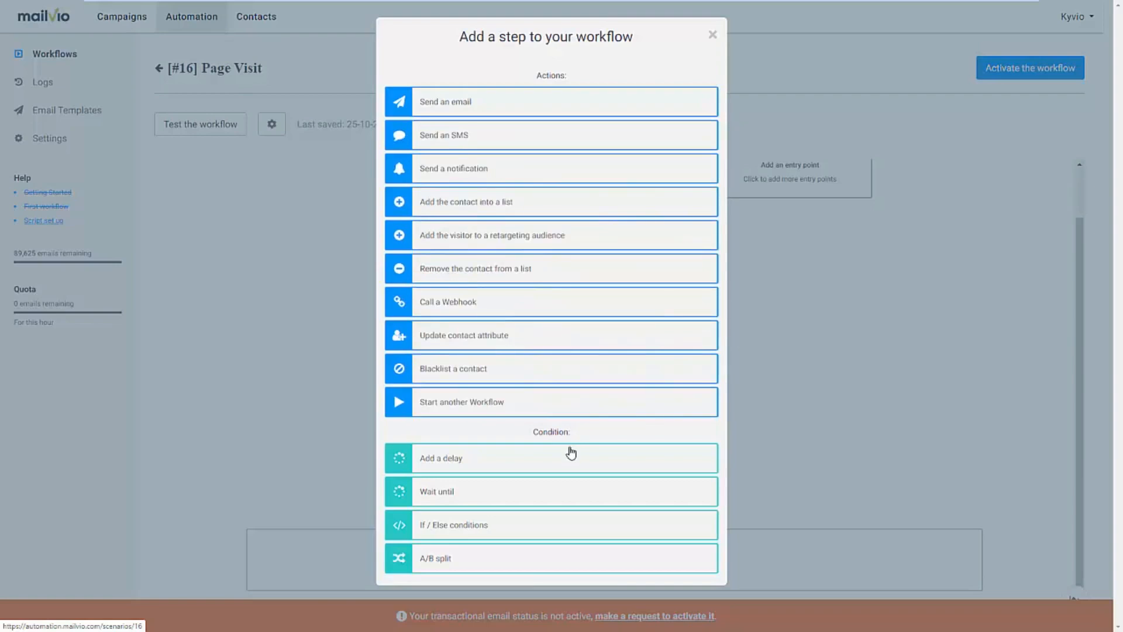
{"action": "left_click", "coordinate": [528, 527]}
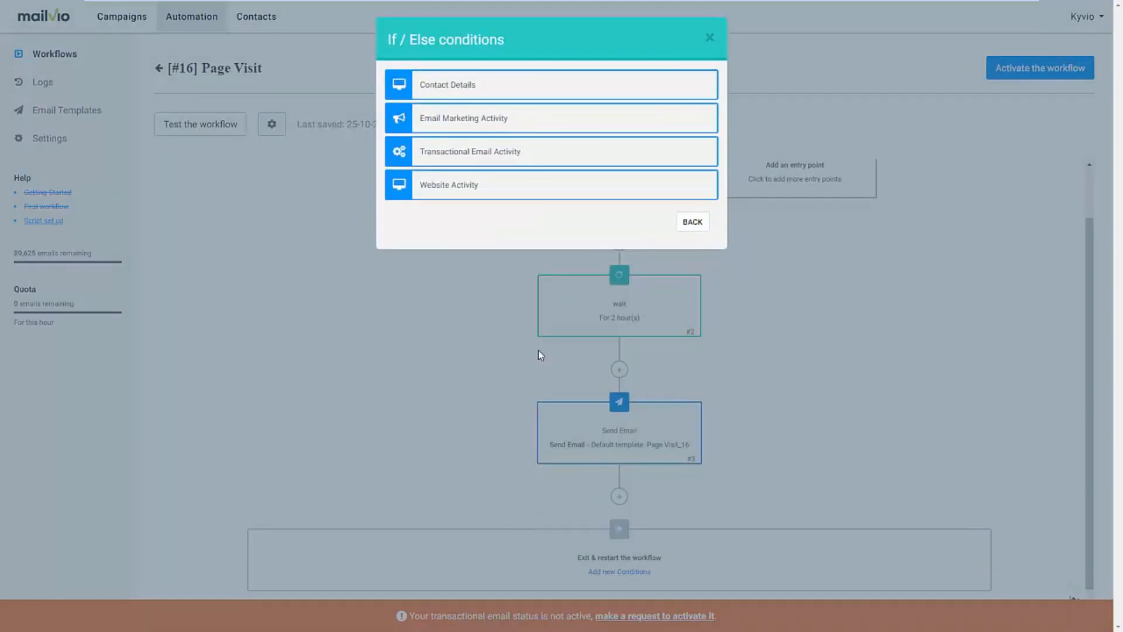
{"action": "left_click", "coordinate": [489, 121]}
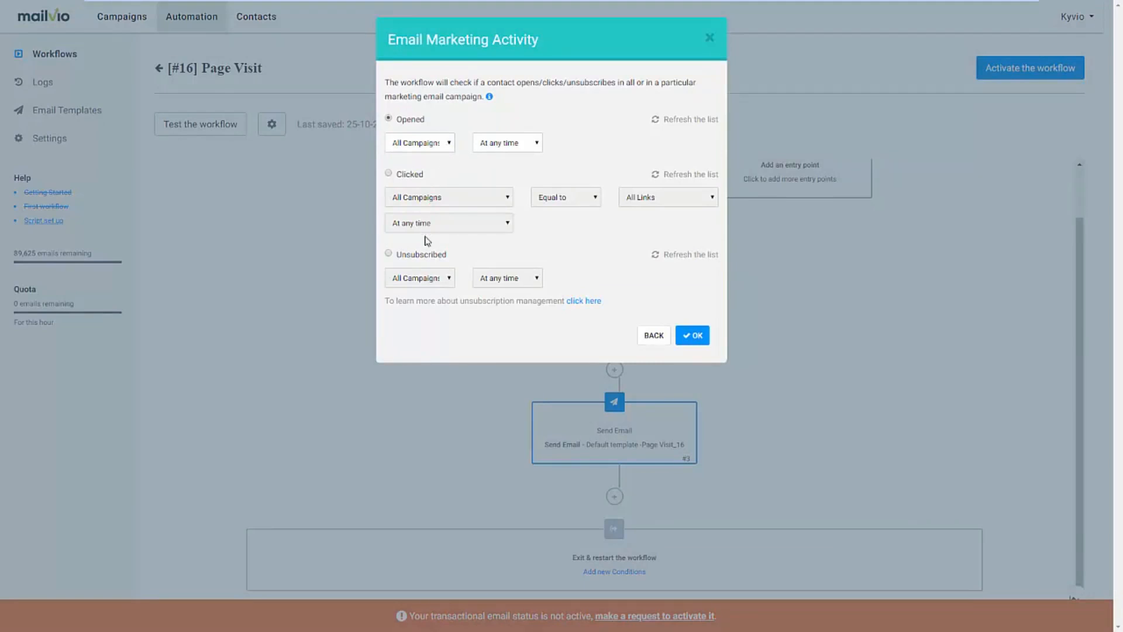
{"action": "left_click", "coordinate": [489, 148]}
{"action": "left_click", "coordinate": [434, 147]}
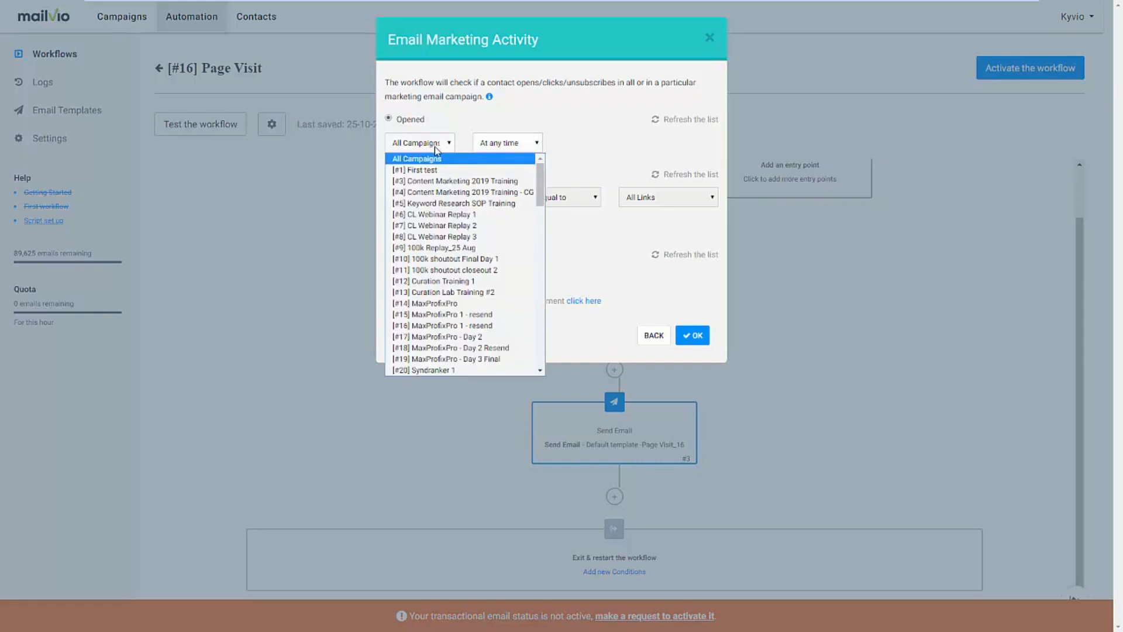
{"action": "left_click", "coordinate": [522, 128]}
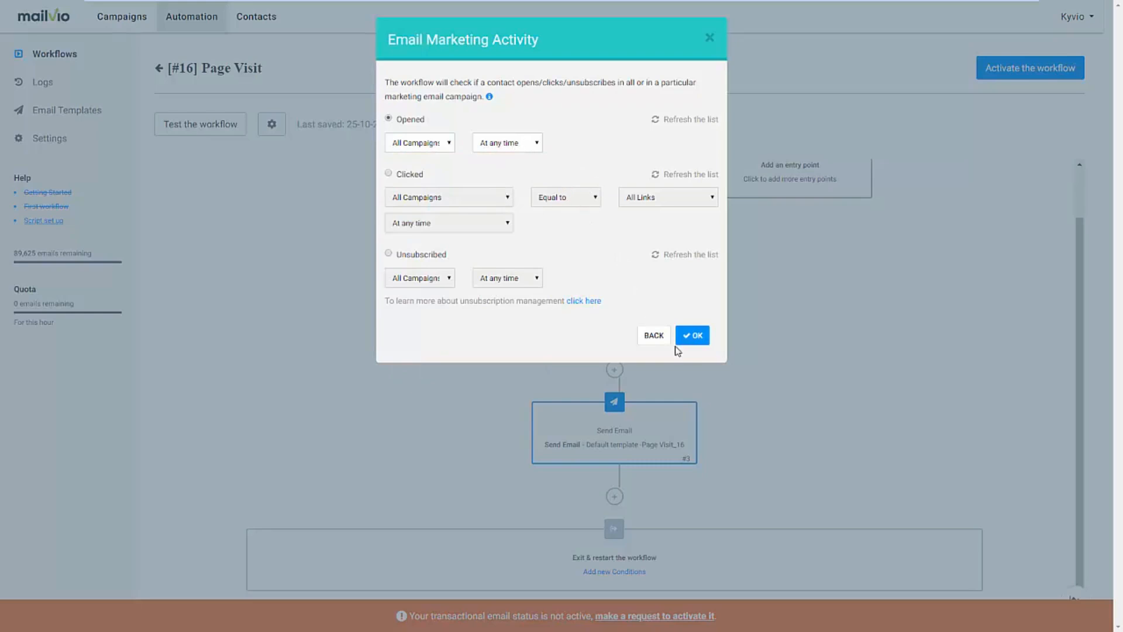
{"action": "left_click", "coordinate": [692, 335]}
Step: View the actions and conditions available for the NO branch of the If/Else condition without adding one
{"action": "scroll", "coordinate": [654, 376], "scroll_direction": "down", "scroll_amount": 3}
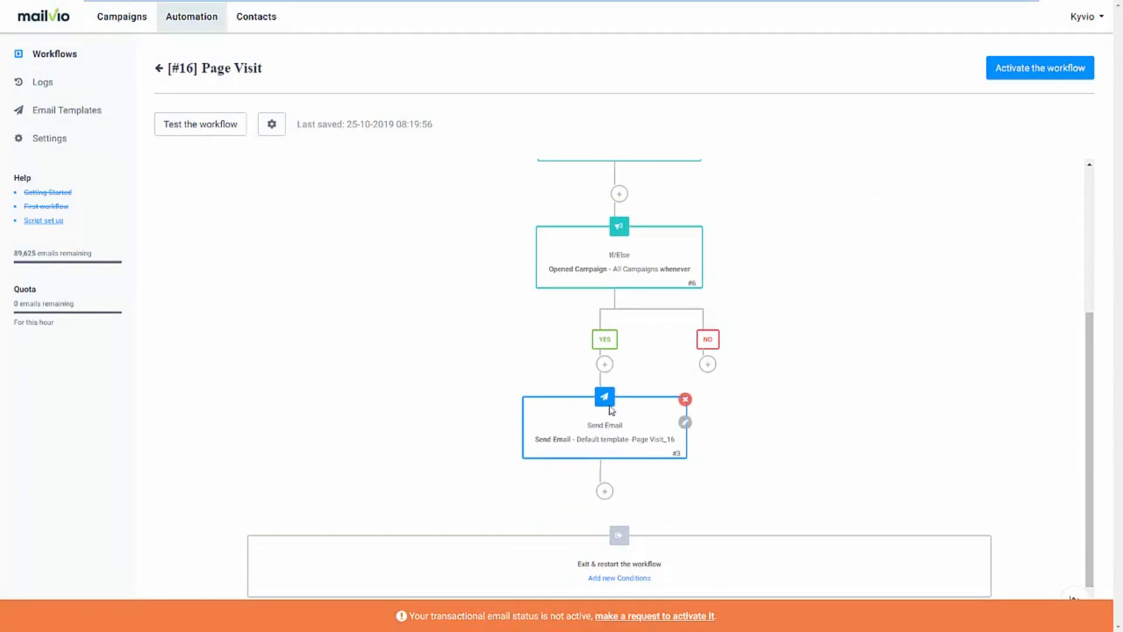
{"action": "left_click", "coordinate": [707, 364]}
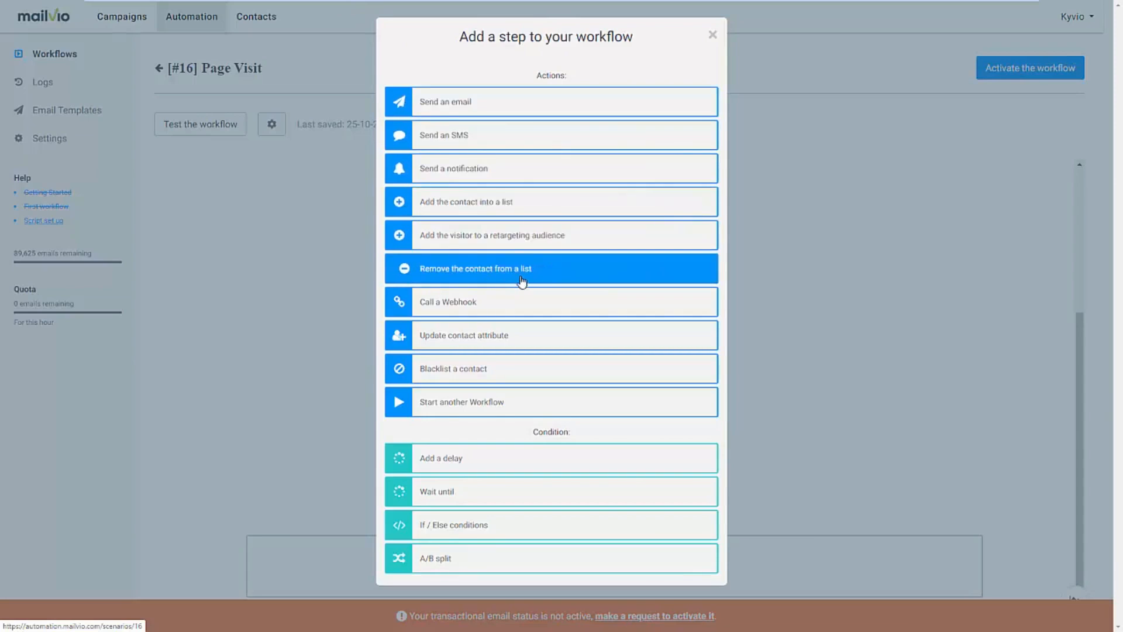
{"action": "left_click", "coordinate": [789, 296]}
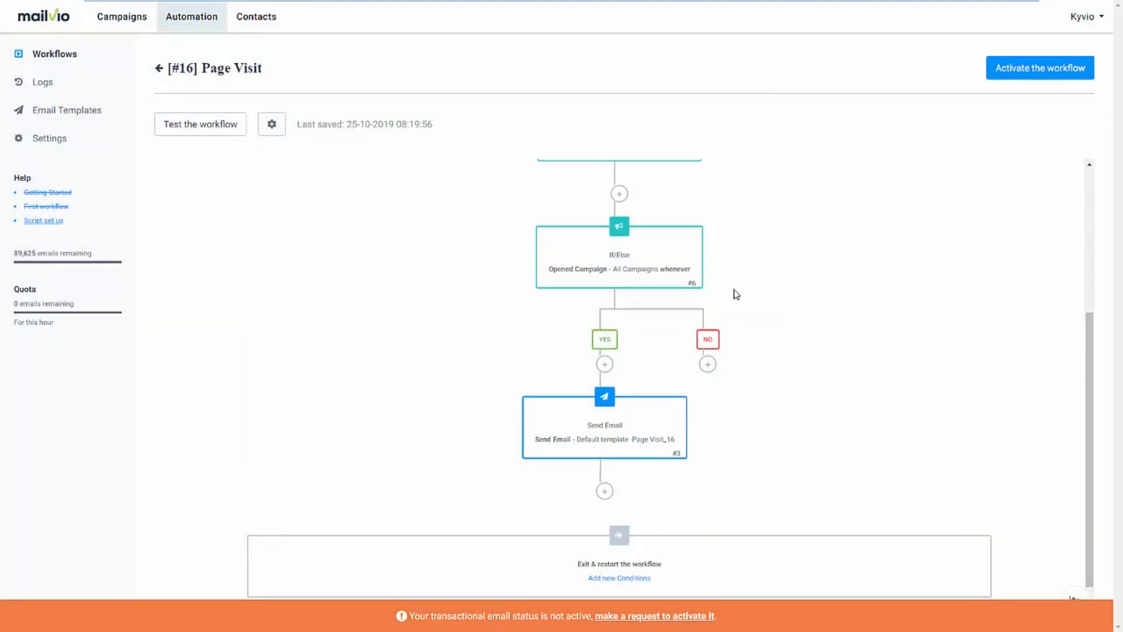
Step: Look at the Email Marketing Activity settings for an additional workflow entry point and close them without adding it
{"action": "scroll", "coordinate": [736, 295], "scroll_direction": "up", "scroll_amount": 4}
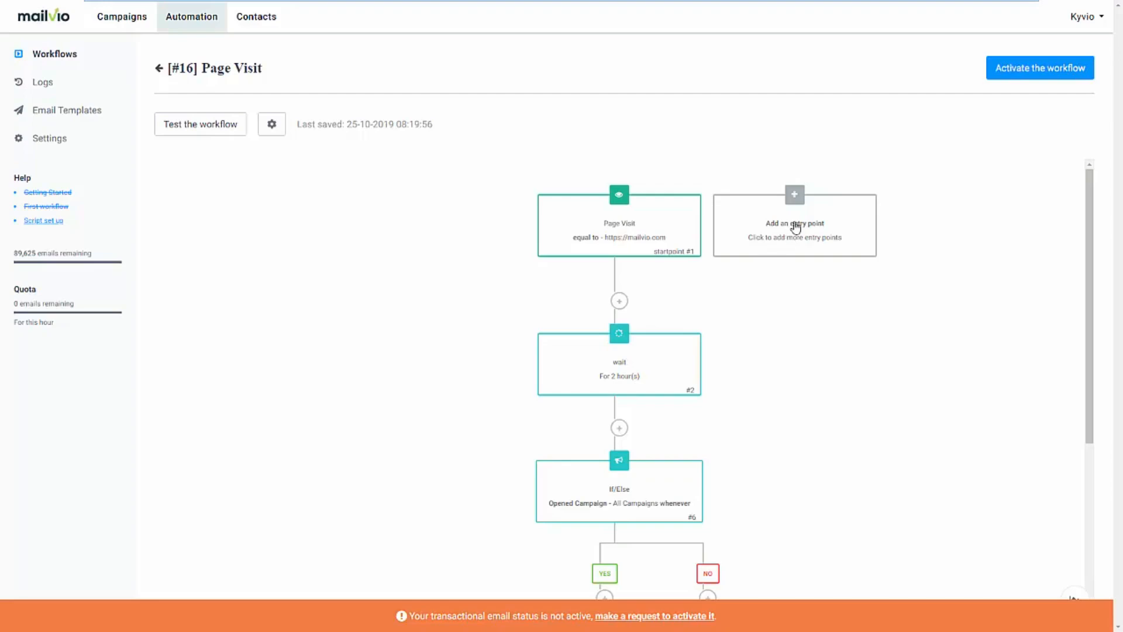
{"action": "left_click", "coordinate": [795, 202]}
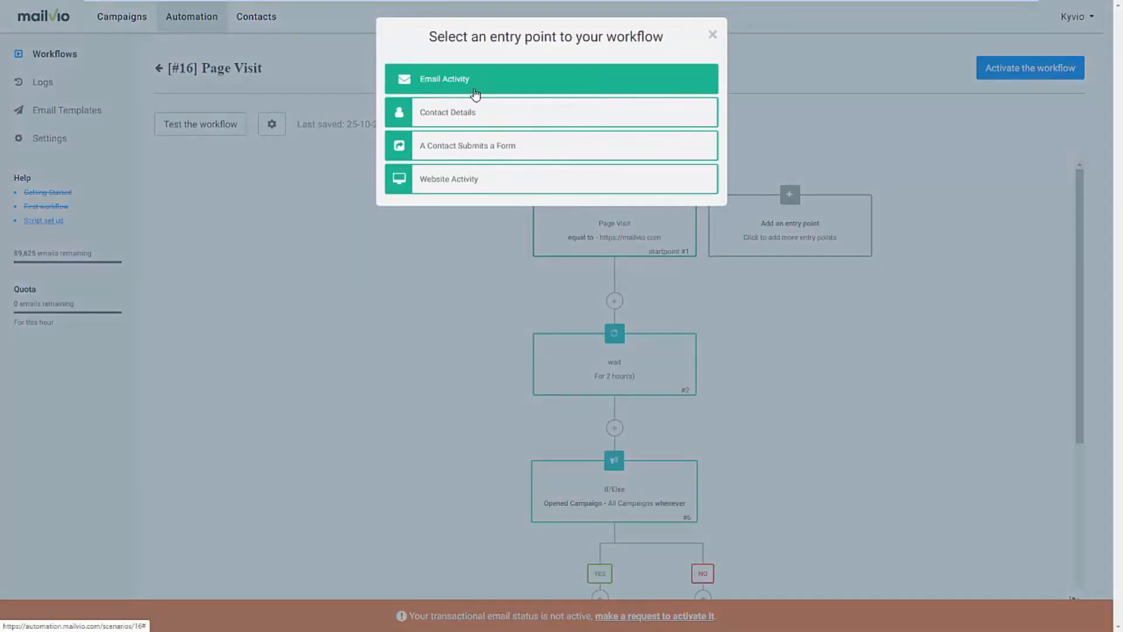
{"action": "left_click", "coordinate": [474, 87]}
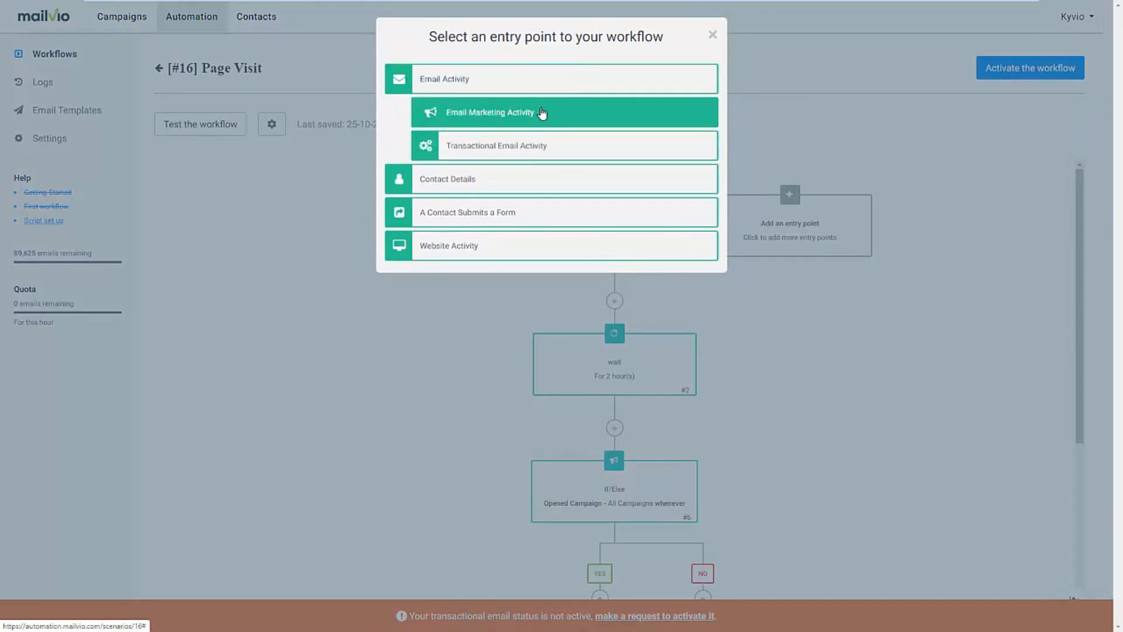
{"action": "left_click", "coordinate": [539, 114]}
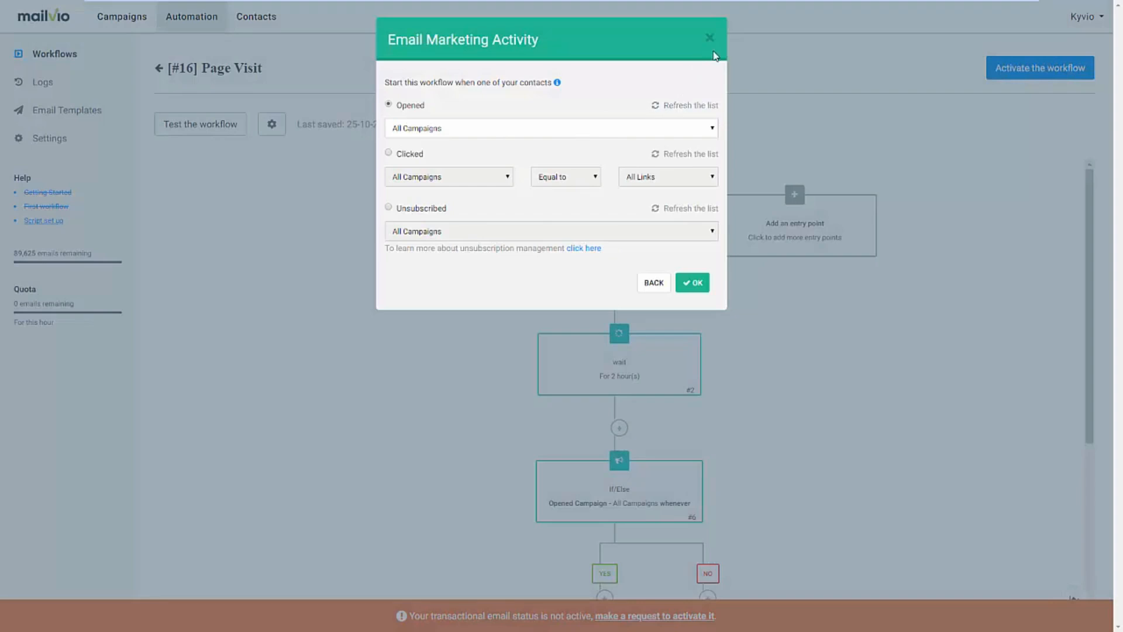
{"action": "left_click", "coordinate": [708, 40]}
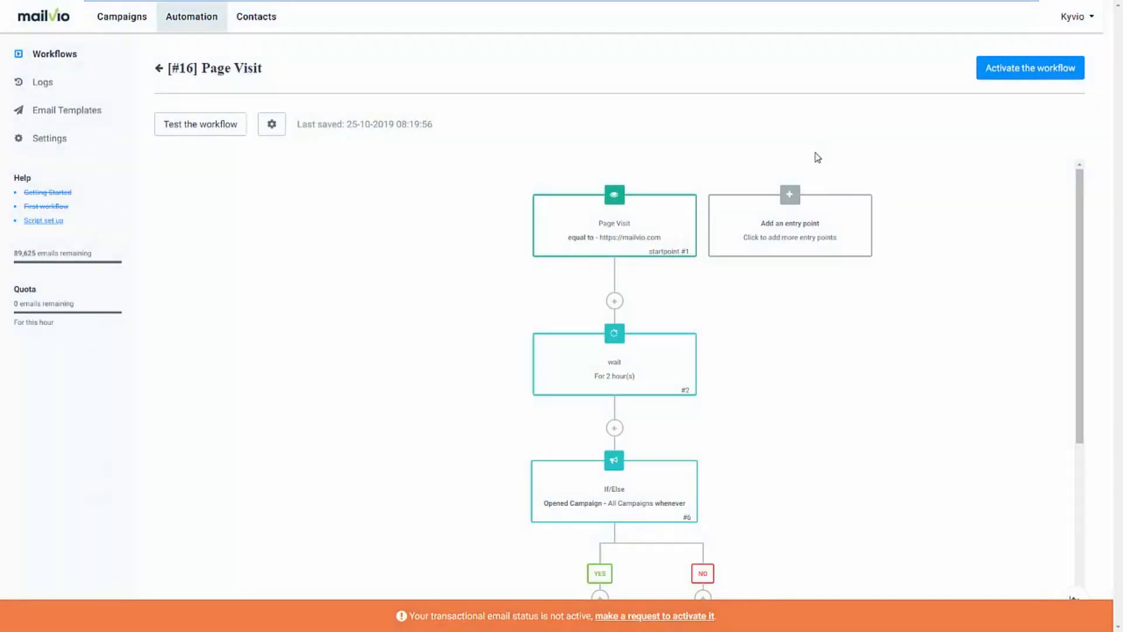
Step: Look at the Website Activity entry points, including the option for a contact visiting a page, without adding one
{"action": "left_click", "coordinate": [796, 216]}
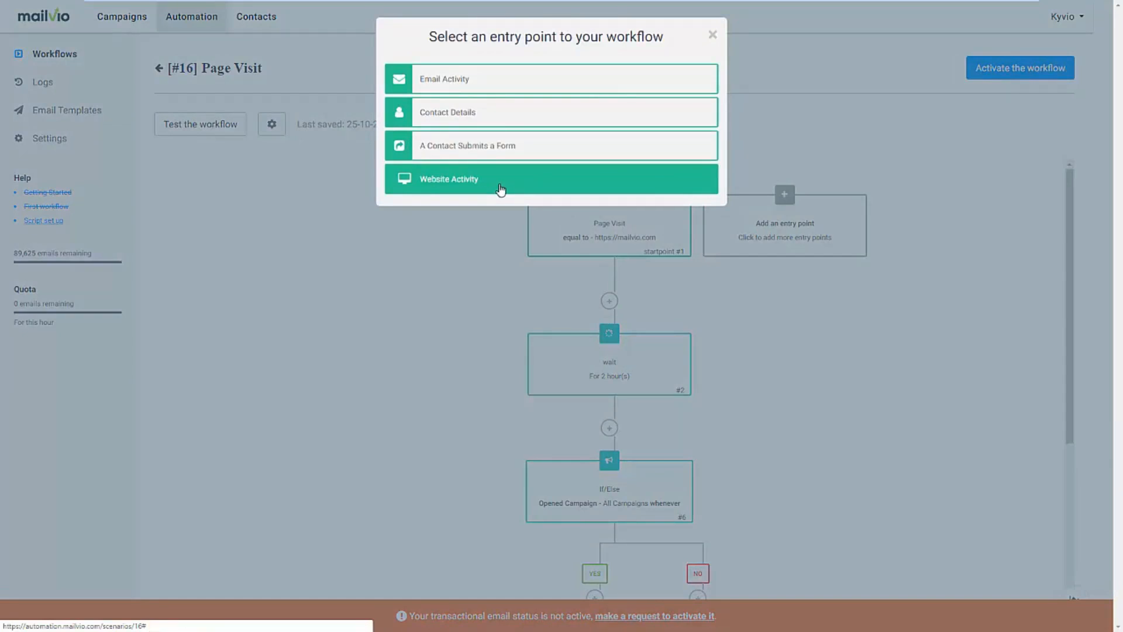
{"action": "left_click", "coordinate": [501, 190]}
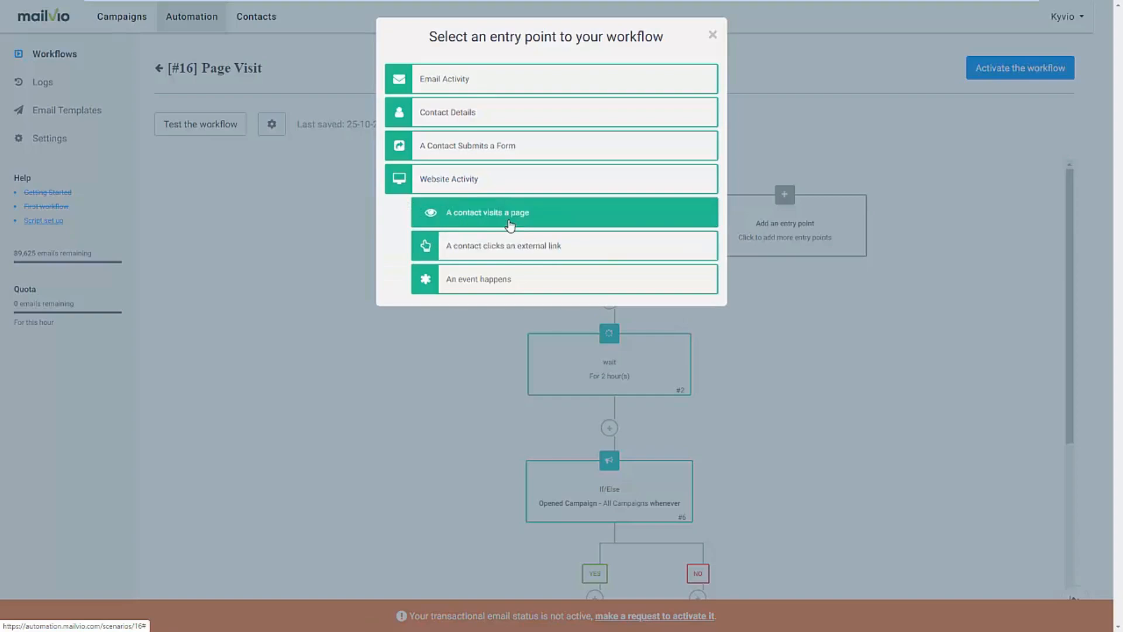
{"action": "left_click", "coordinate": [509, 218]}
{"action": "left_click", "coordinate": [661, 177]}
{"action": "left_click", "coordinate": [711, 35]}
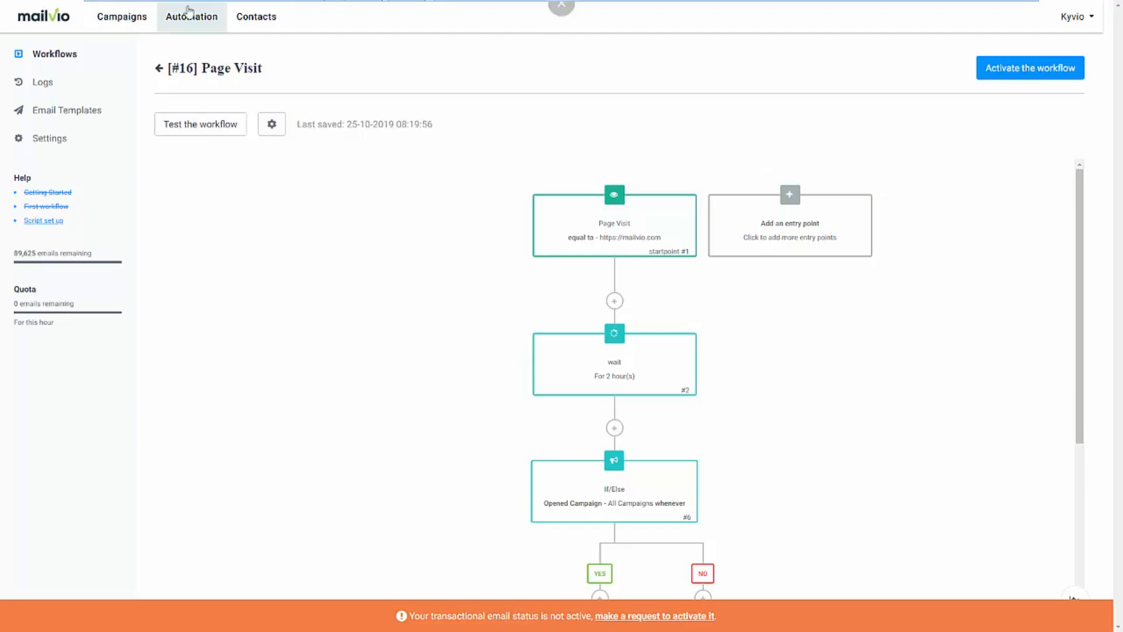
Step: Leave the Page Visit workflow without activating it and start a new email campaign
{"action": "left_click", "coordinate": [119, 24]}
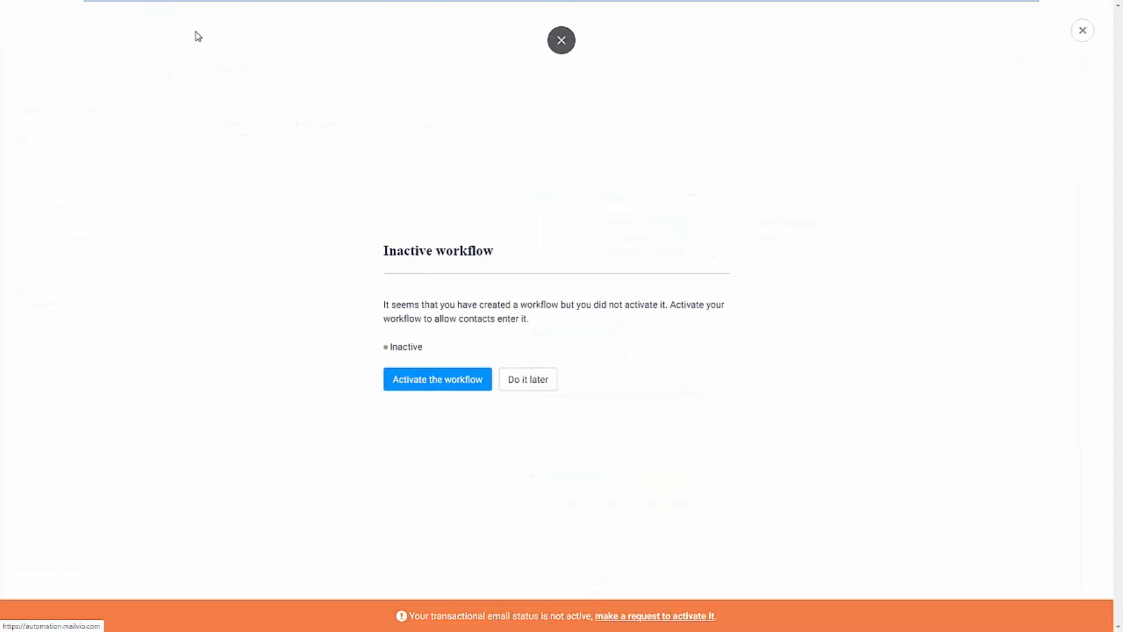
{"action": "left_click", "coordinate": [510, 392]}
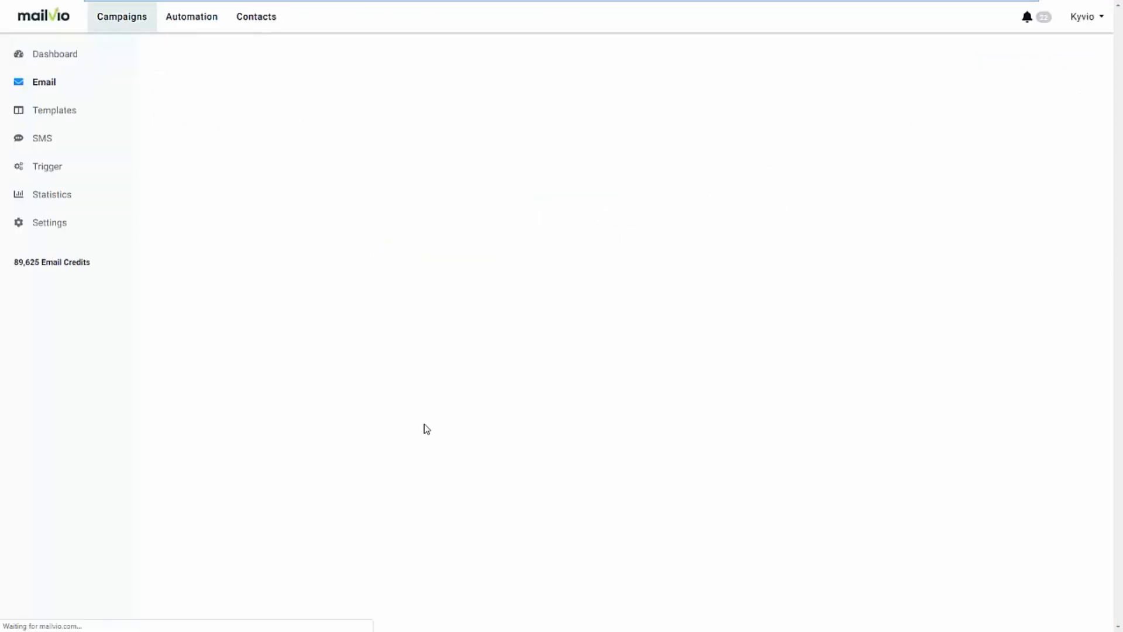
{"action": "left_click", "coordinate": [991, 73]}
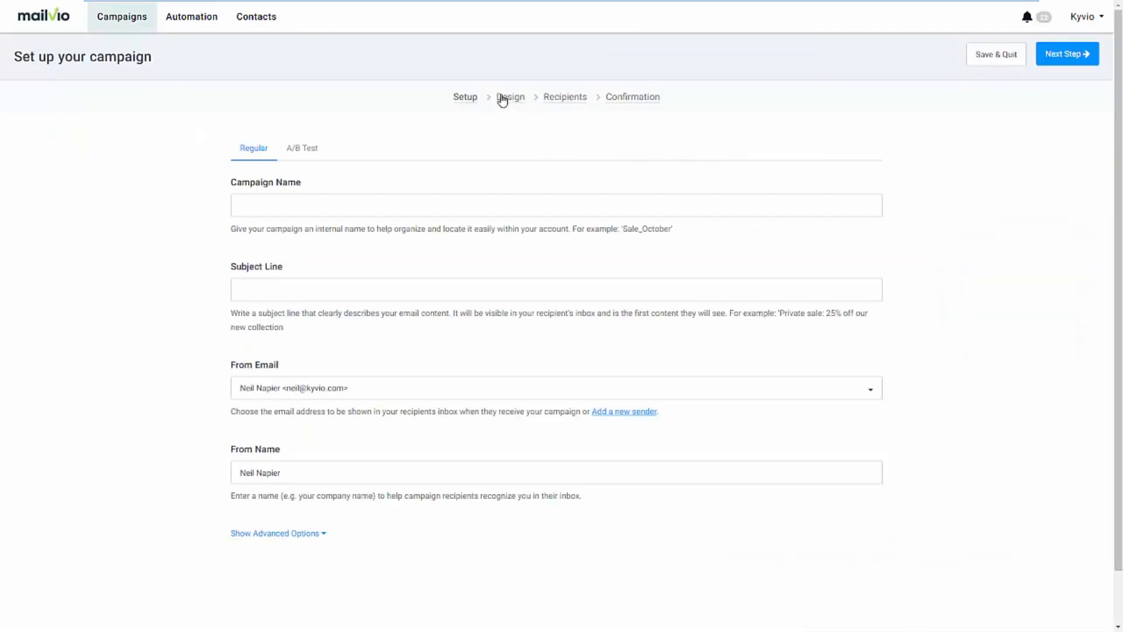
Step: Name the campaign "Live Demo" and set its subject line to "This is a live demo"
{"action": "left_click", "coordinate": [336, 212]}
{"action": "type", "text": "Live Demo"}
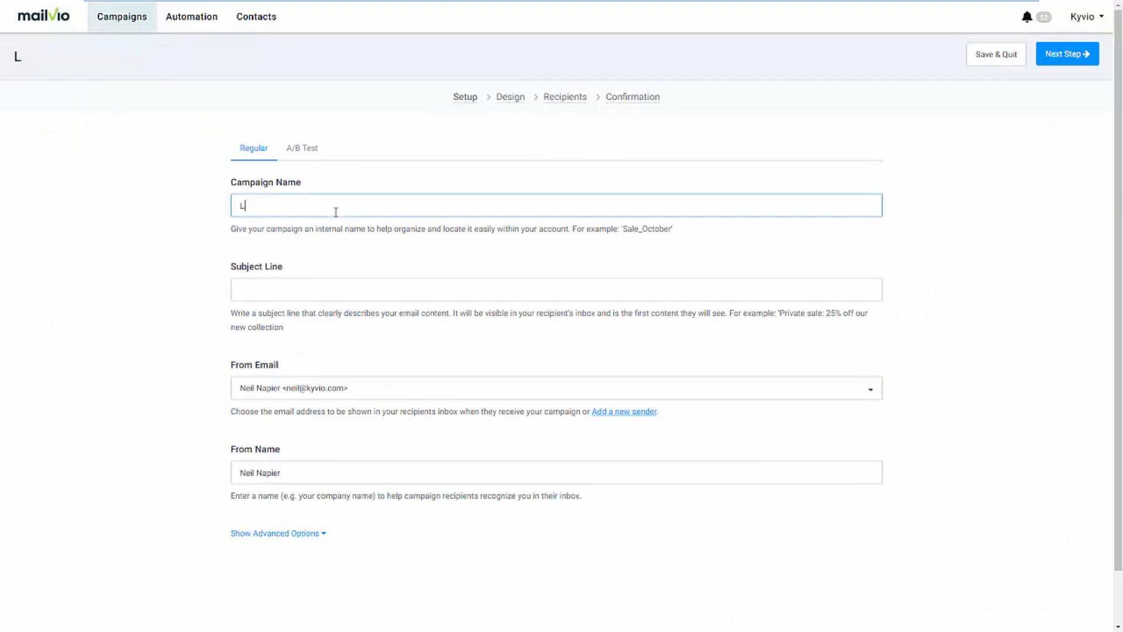
{"action": "key", "text": "Tab"}
{"action": "type", "text": "T"}
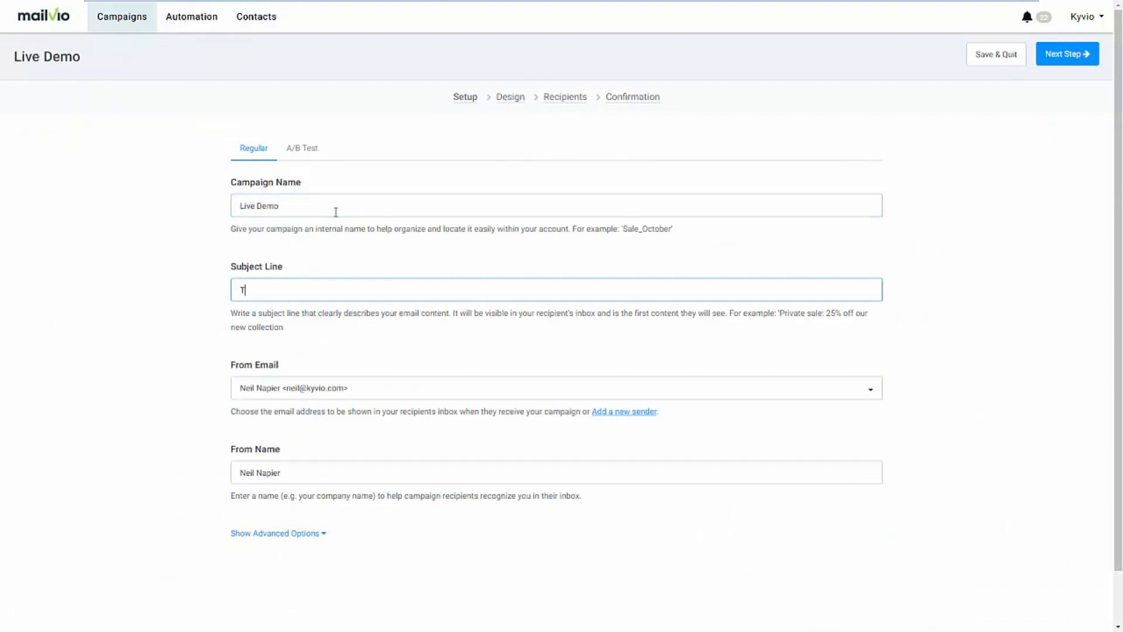
{"action": "type", "text": "his is a live demo"}
Step: Show the advanced options of the campaign setup and look through the reply-to, To field, UTM and header settings
{"action": "left_click", "coordinate": [291, 533]}
{"action": "scroll", "coordinate": [349, 545], "scroll_direction": "down", "scroll_amount": 1}
{"action": "scroll", "coordinate": [349, 544], "scroll_direction": "down", "scroll_amount": 4}
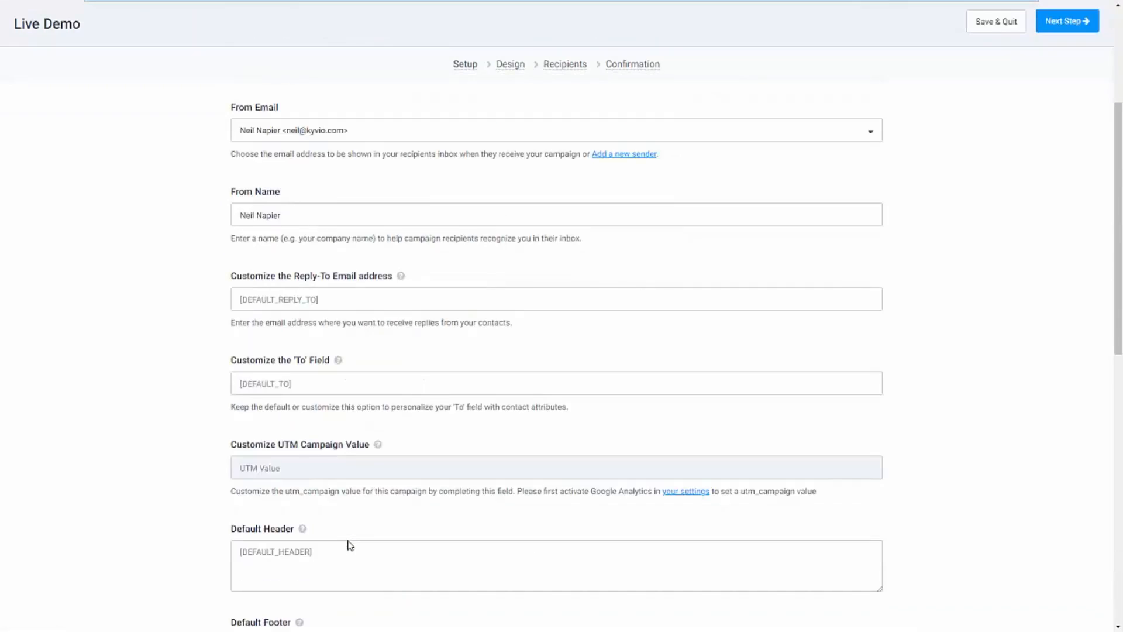
{"action": "scroll", "coordinate": [349, 544], "scroll_direction": "up", "scroll_amount": 5}
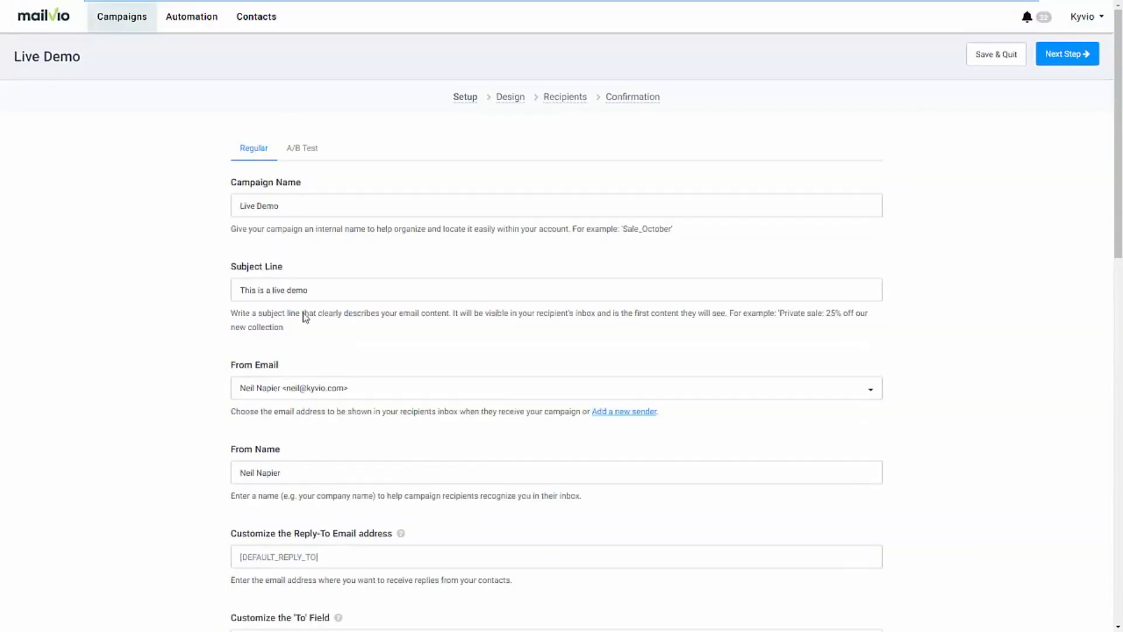
Step: Turn the campaign into an A/B test with "This demo rocks!" as subject line B and continue to the design stage
{"action": "left_click", "coordinate": [308, 156]}
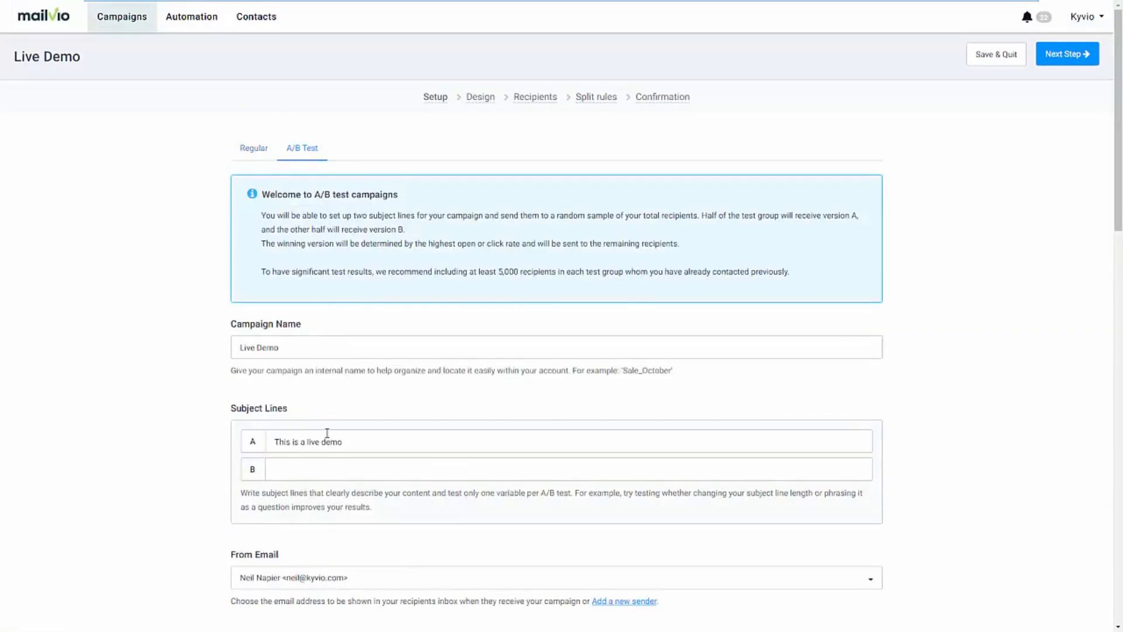
{"action": "left_click", "coordinate": [321, 461]}
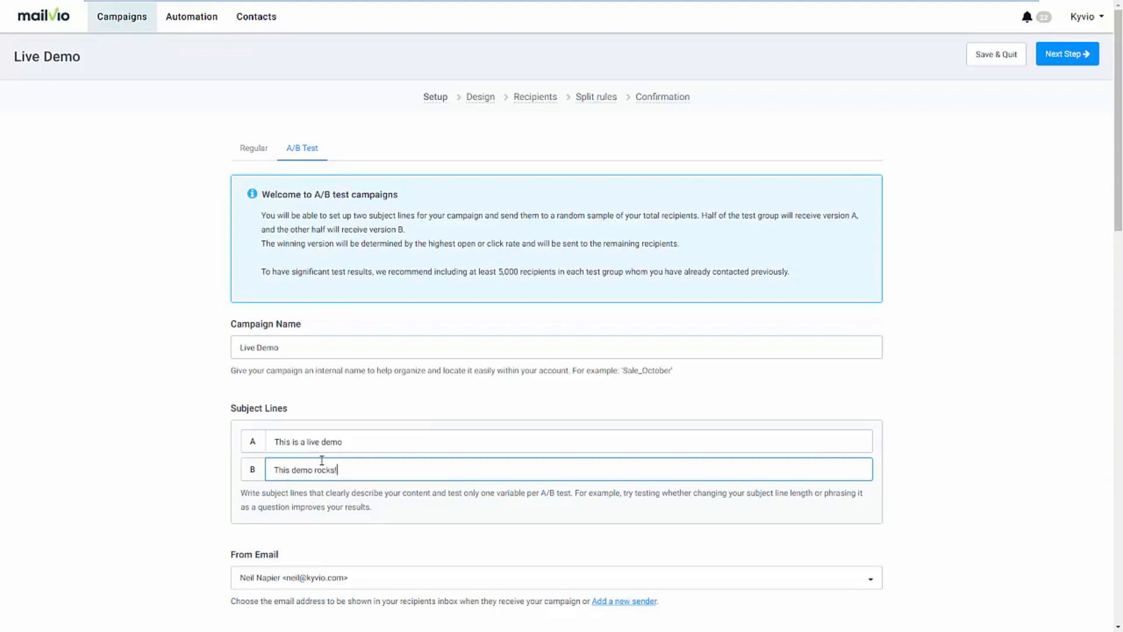
{"action": "scroll", "coordinate": [406, 534], "scroll_direction": "down", "scroll_amount": 4}
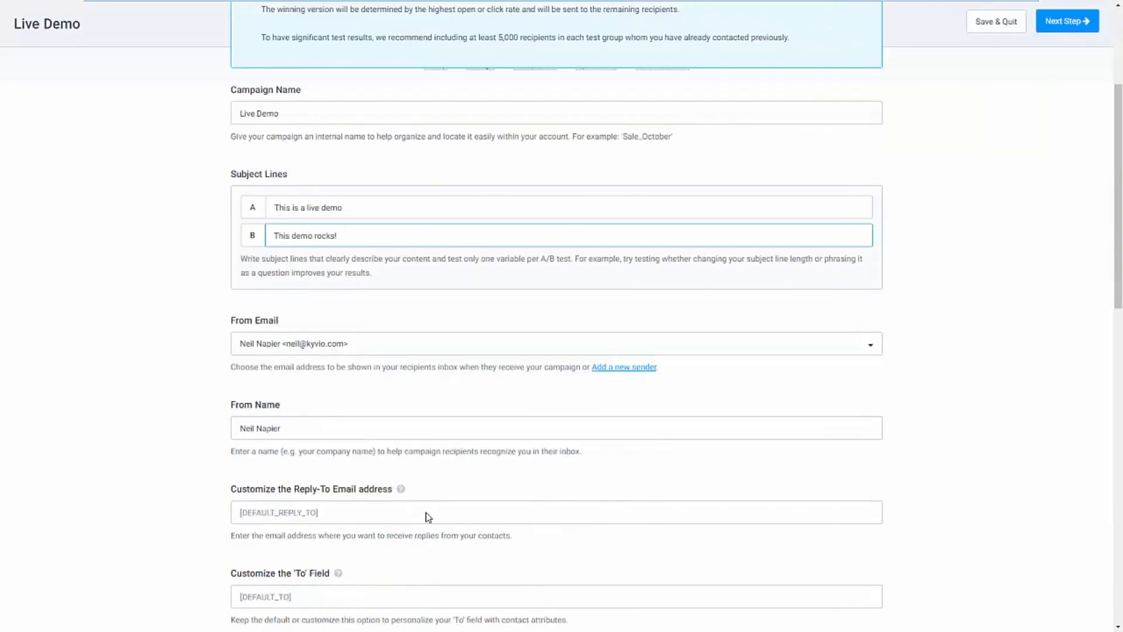
{"action": "scroll", "coordinate": [427, 516], "scroll_direction": "up", "scroll_amount": 4}
{"action": "scroll", "coordinate": [817, 350], "scroll_direction": "up", "scroll_amount": 1}
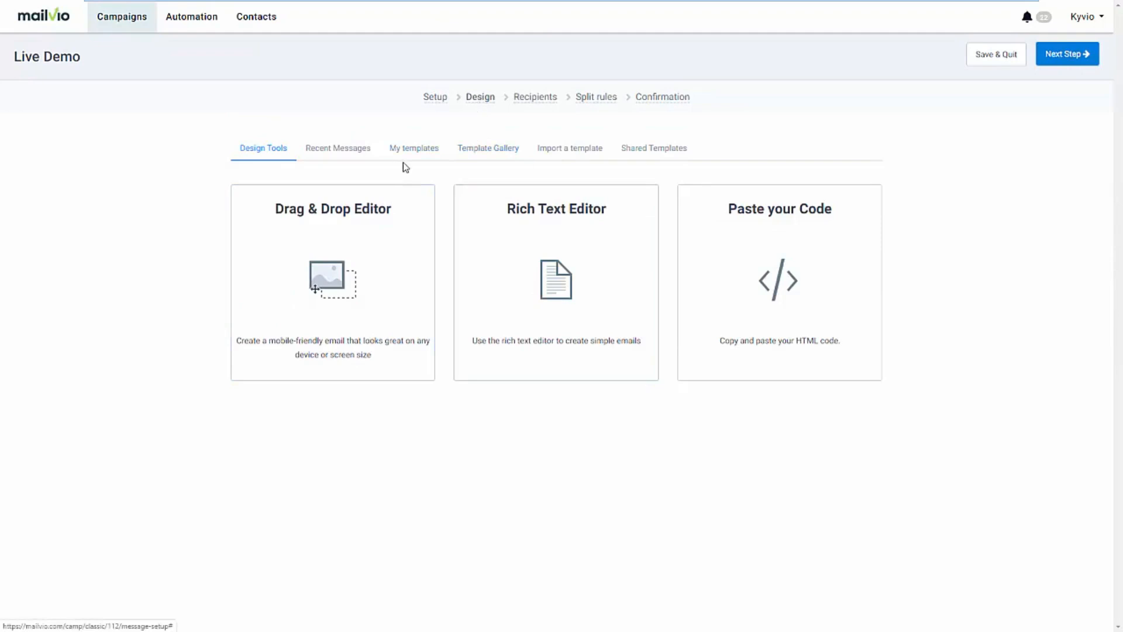
Step: Examine the newsletter and holiday designs in the template gallery and the available design tools
{"action": "left_click", "coordinate": [518, 156]}
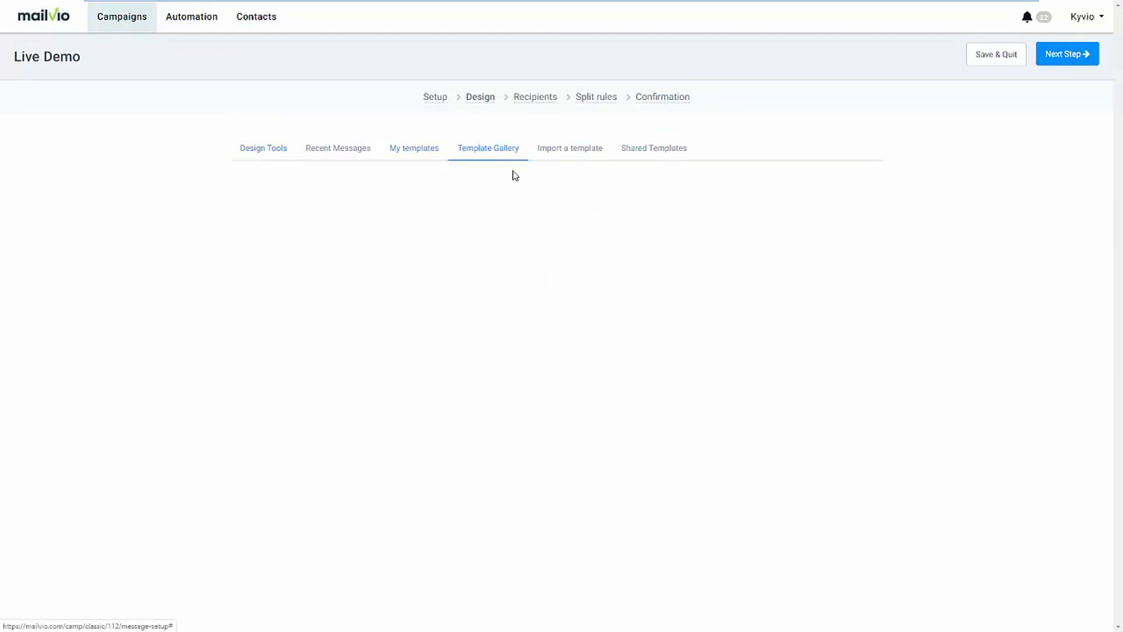
{"action": "scroll", "coordinate": [447, 350], "scroll_direction": "down", "scroll_amount": 10}
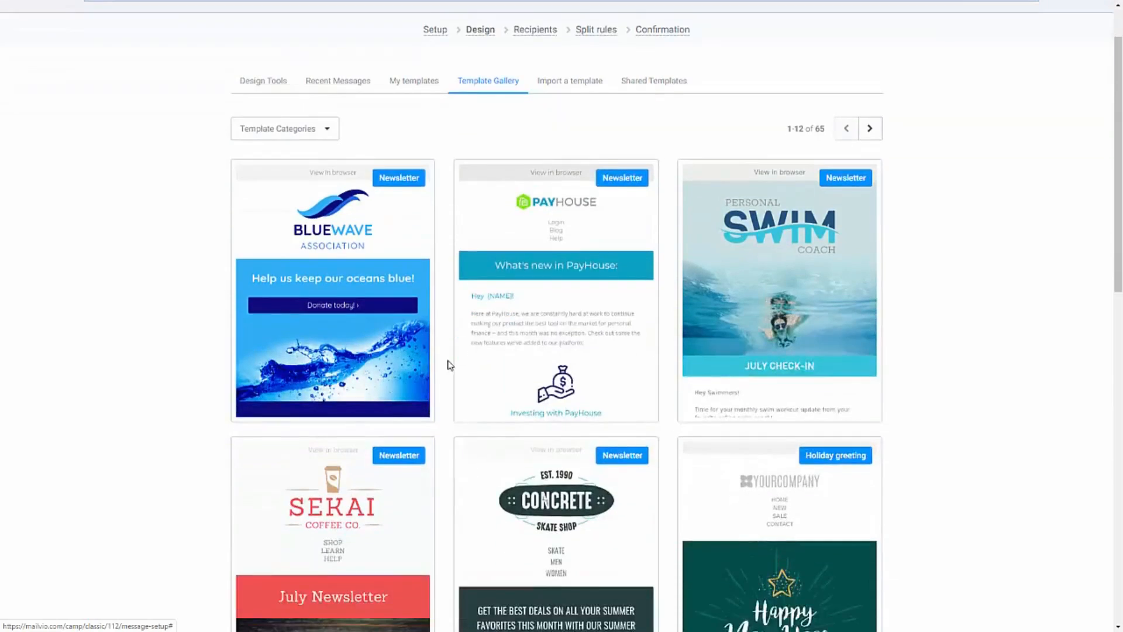
{"action": "scroll", "coordinate": [446, 369], "scroll_direction": "up", "scroll_amount": 5}
{"action": "scroll", "coordinate": [442, 377], "scroll_direction": "down", "scroll_amount": 10}
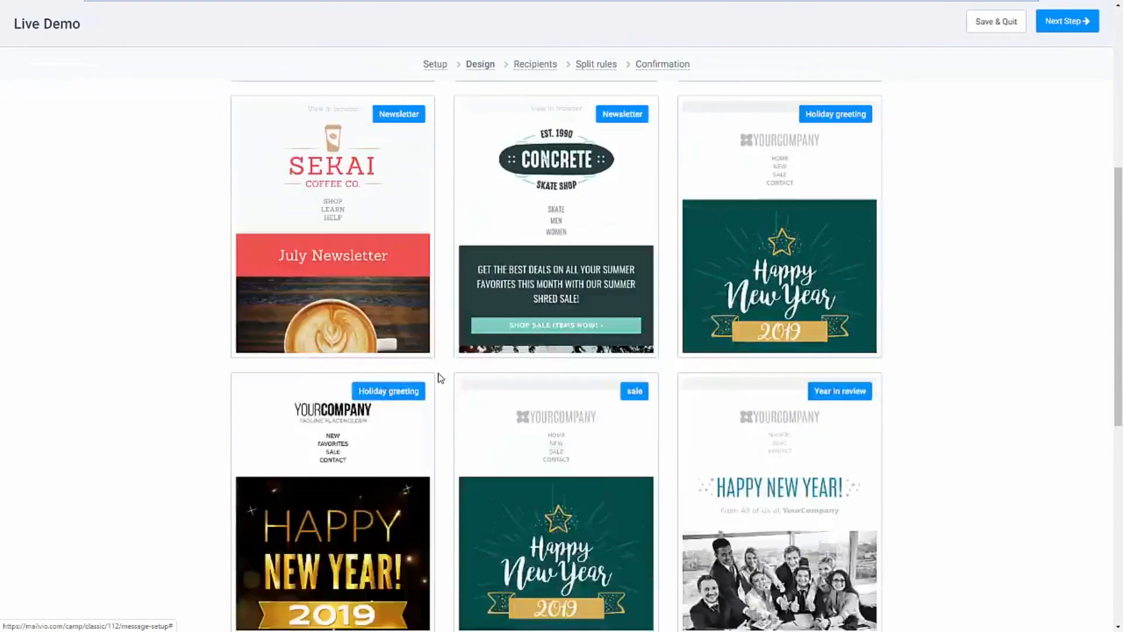
{"action": "scroll", "coordinate": [439, 375], "scroll_direction": "up", "scroll_amount": 15}
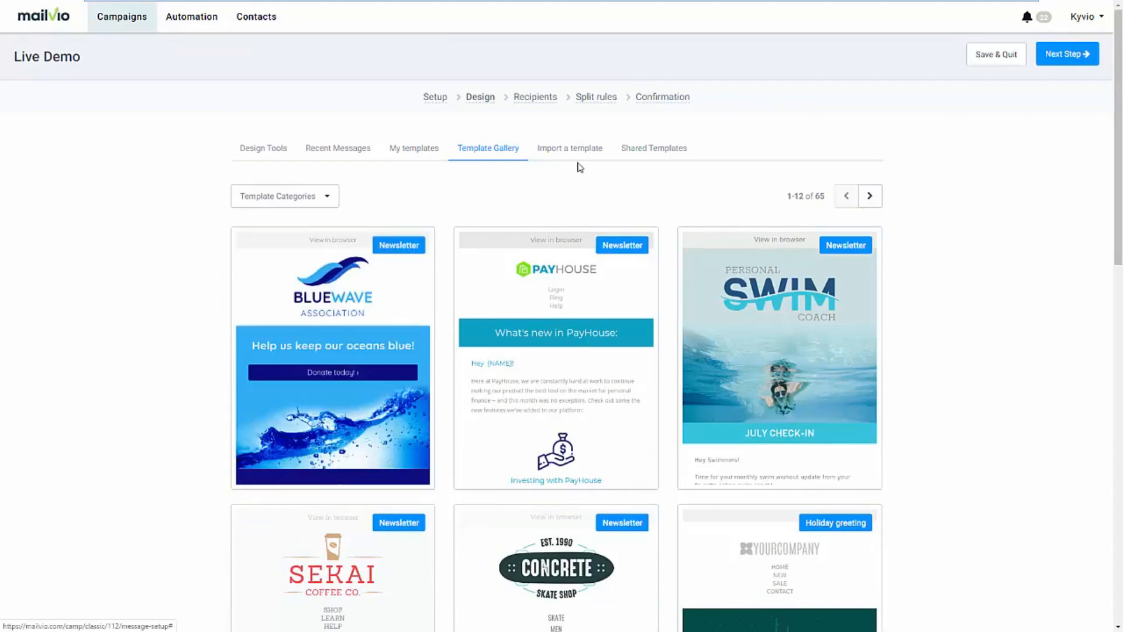
{"action": "left_click", "coordinate": [288, 159]}
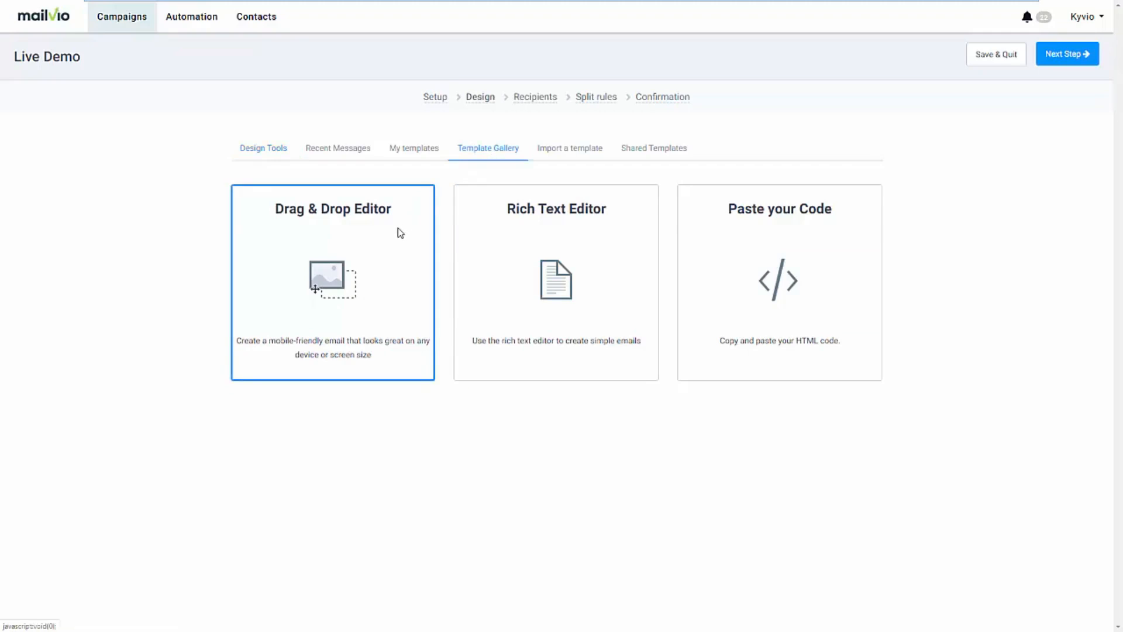
{"action": "scroll", "coordinate": [245, 426], "scroll_direction": "down", "scroll_amount": 1}
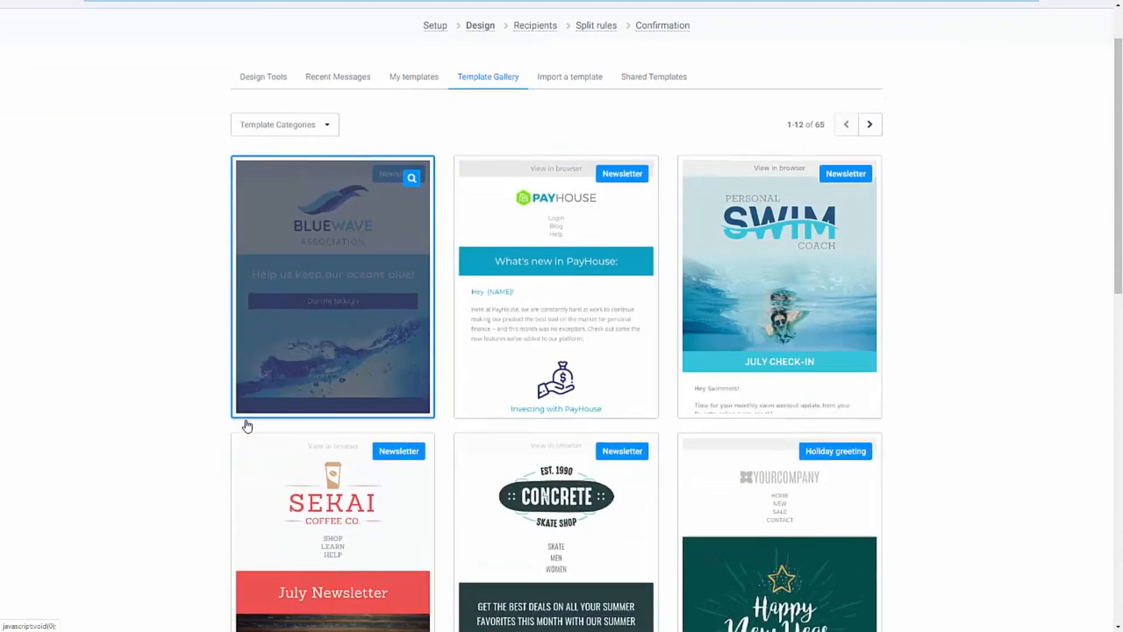
{"action": "scroll", "coordinate": [815, 281], "scroll_direction": "down", "scroll_amount": 3}
{"action": "scroll", "coordinate": [845, 227], "scroll_direction": "up", "scroll_amount": 3}
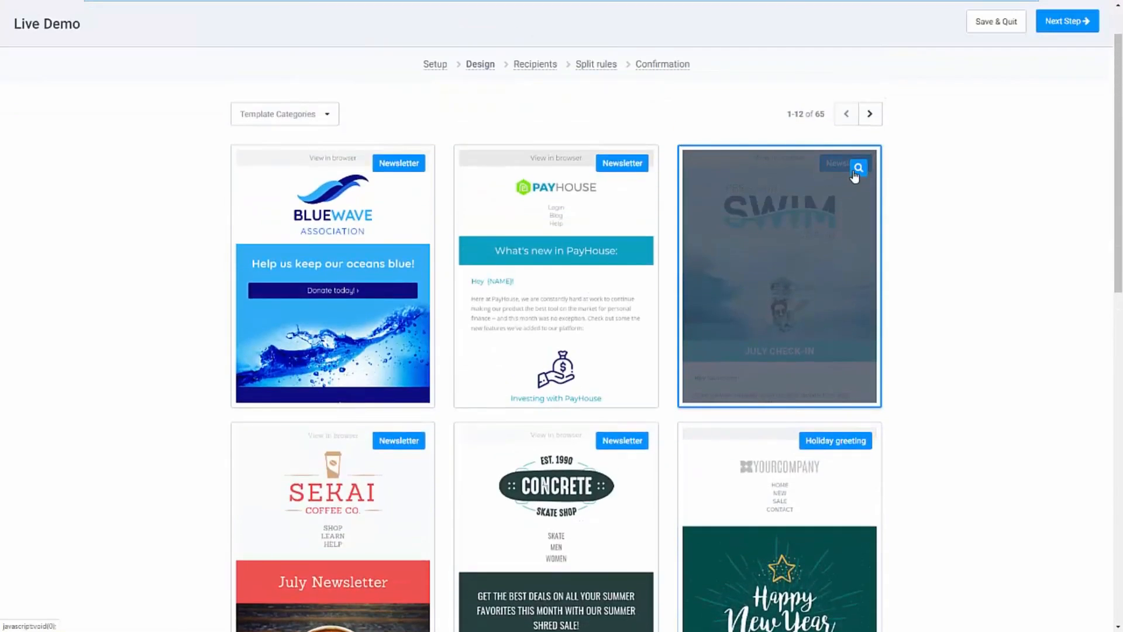
Step: Preview the Personal Swim Coach newsletter template down to its footer and choose it as the campaign's design
{"action": "left_click", "coordinate": [855, 171]}
{"action": "scroll", "coordinate": [742, 271], "scroll_direction": "down", "scroll_amount": 2}
{"action": "scroll", "coordinate": [742, 271], "scroll_direction": "down", "scroll_amount": 10}
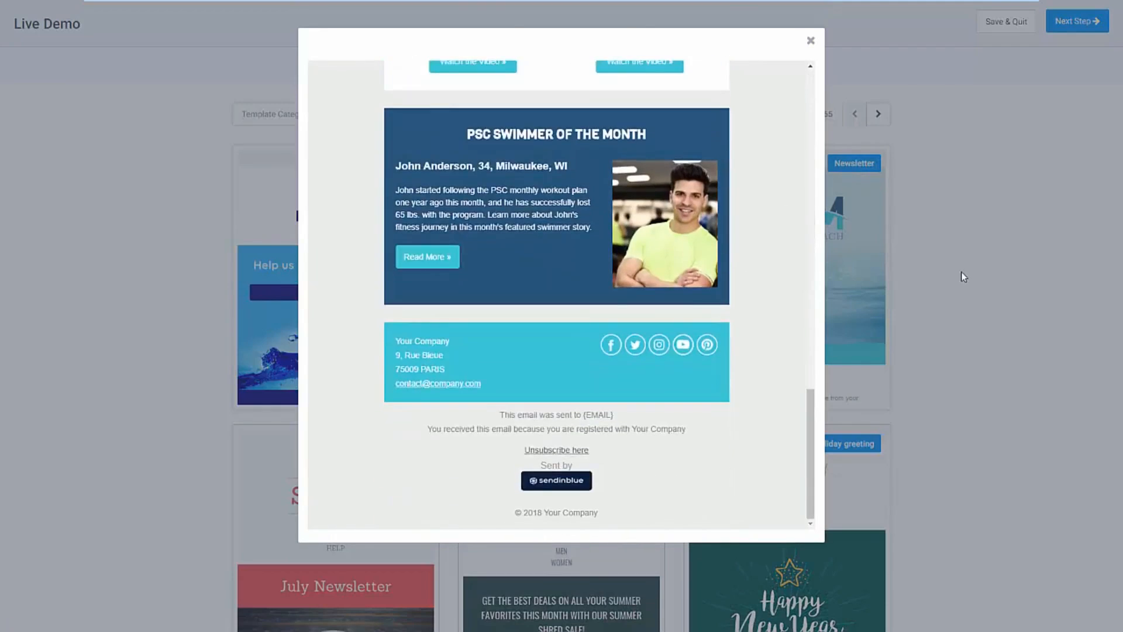
{"action": "left_click", "coordinate": [961, 272]}
{"action": "left_click", "coordinate": [797, 315]}
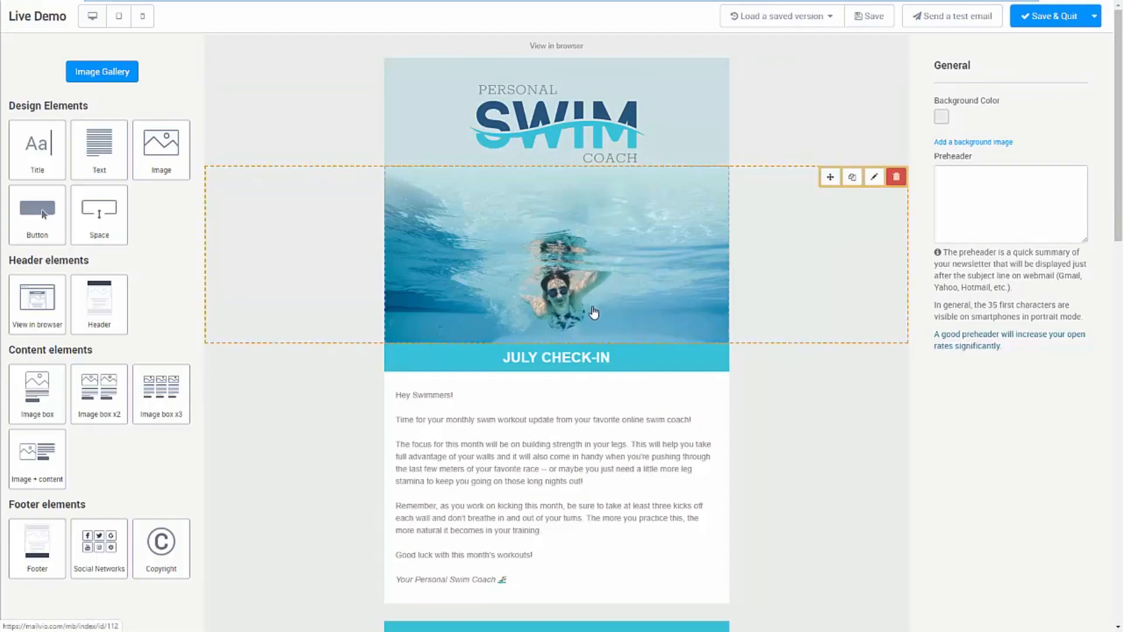
Step: Look over the swim newsletter's content blocks in the email editor, and save the design and exit the editor
{"action": "scroll", "coordinate": [573, 404], "scroll_direction": "down", "scroll_amount": 3}
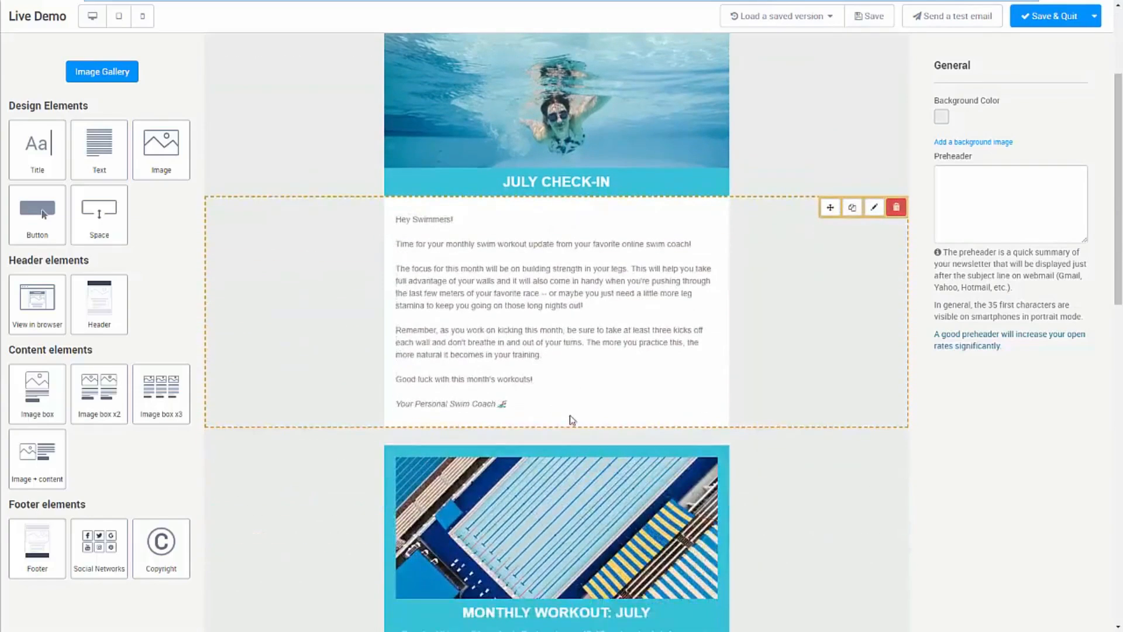
{"action": "scroll", "coordinate": [547, 312], "scroll_direction": "down", "scroll_amount": 5}
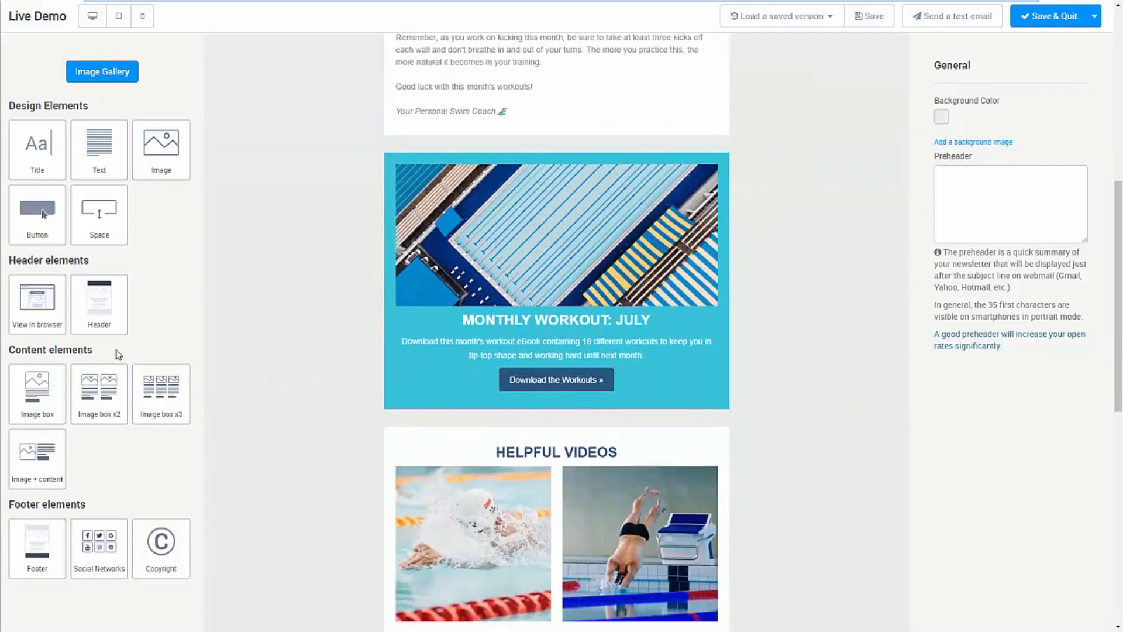
{"action": "scroll", "coordinate": [138, 466], "scroll_direction": "down", "scroll_amount": 2}
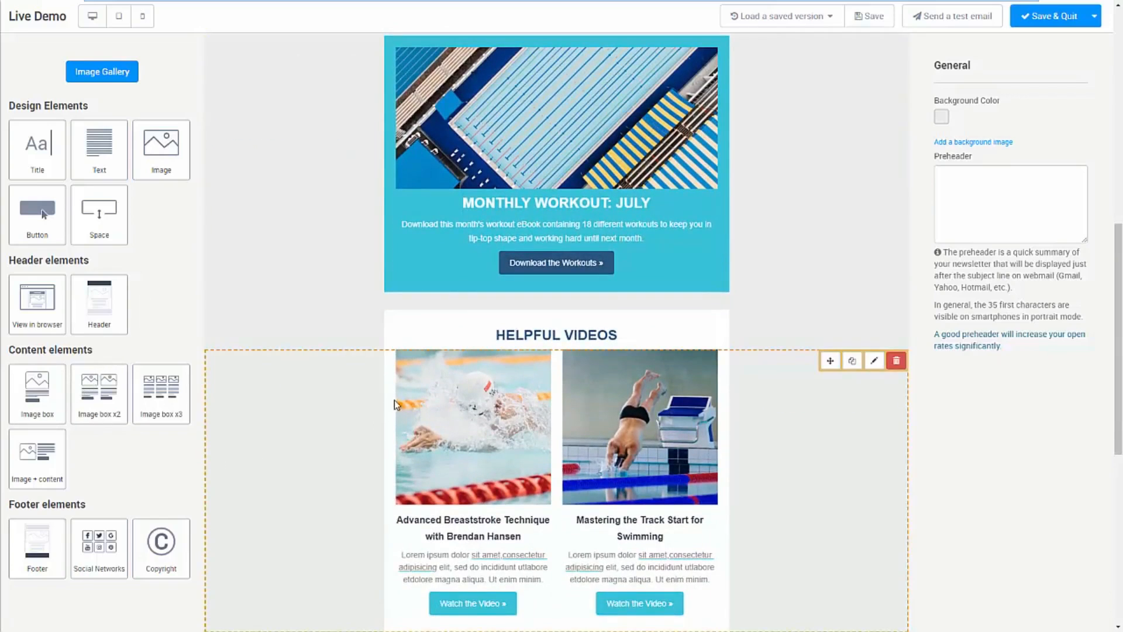
{"action": "scroll", "coordinate": [781, 233], "scroll_direction": "up", "scroll_amount": 5}
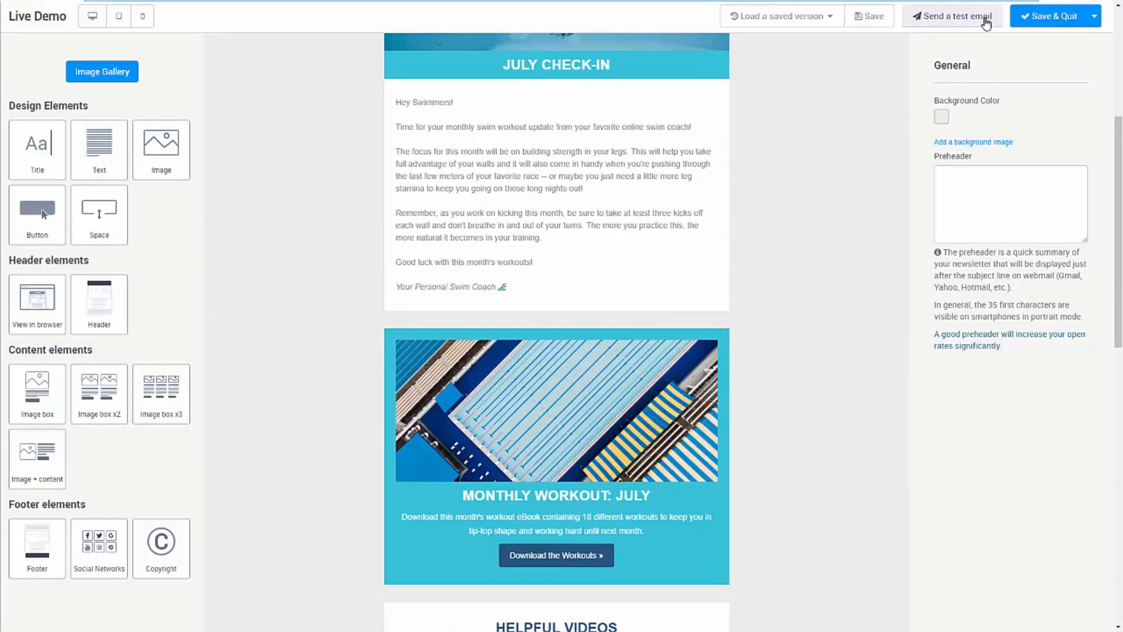
{"action": "left_click", "coordinate": [1056, 22]}
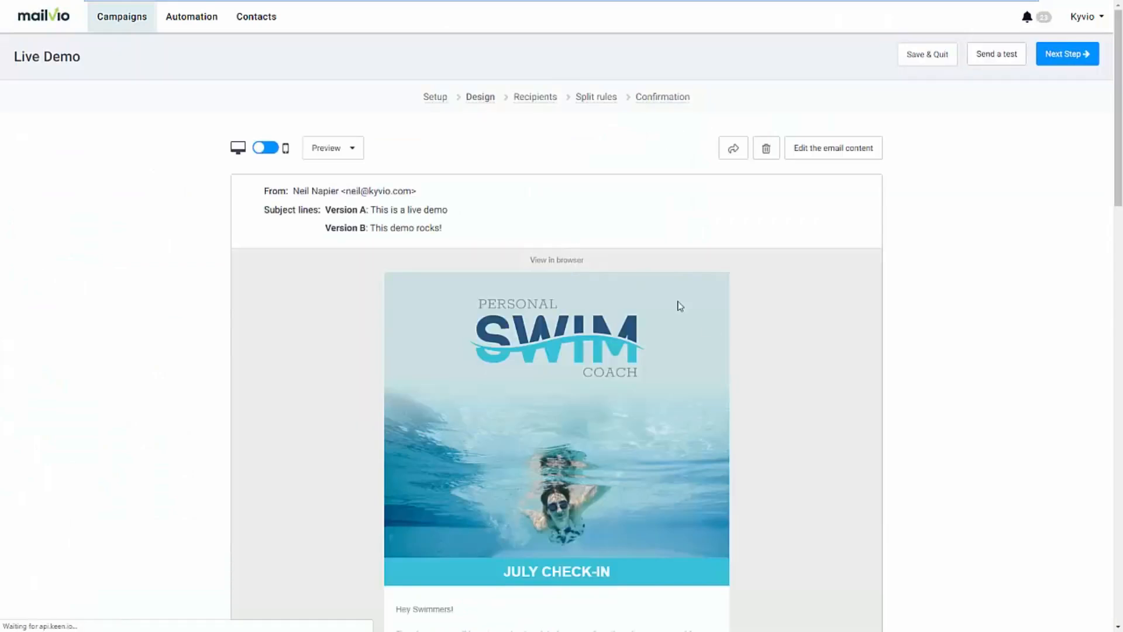
Step: Review the full preview of the saved swim newsletter in the campaign's design stage
{"action": "scroll", "coordinate": [761, 316], "scroll_direction": "down", "scroll_amount": 1}
{"action": "scroll", "coordinate": [781, 327], "scroll_direction": "down", "scroll_amount": 15}
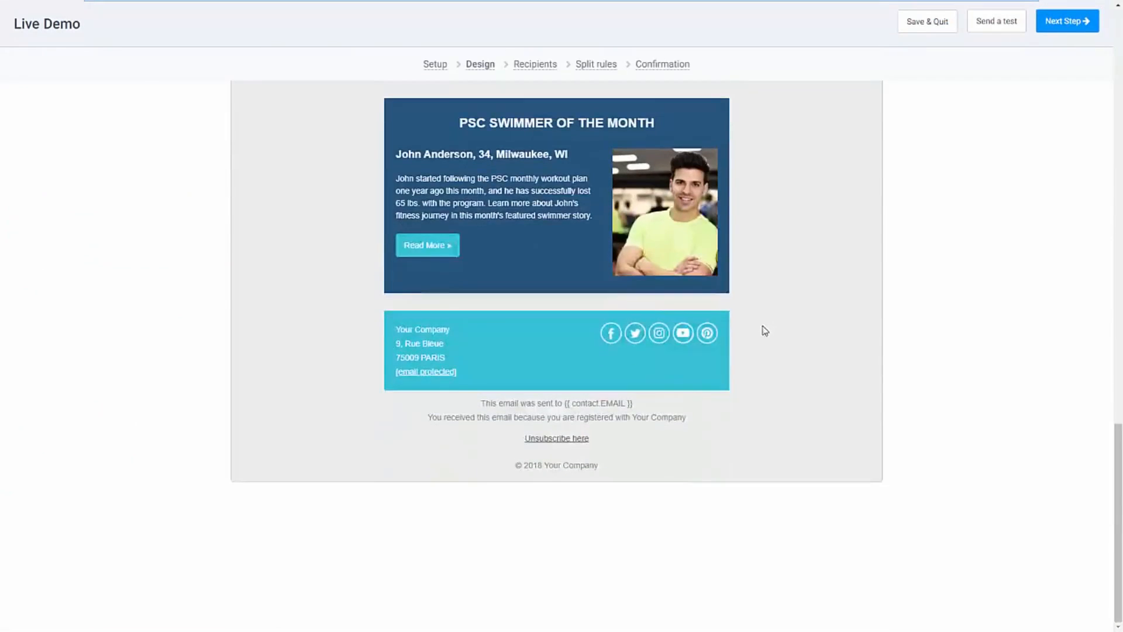
{"action": "scroll", "coordinate": [782, 326], "scroll_direction": "up", "scroll_amount": 15}
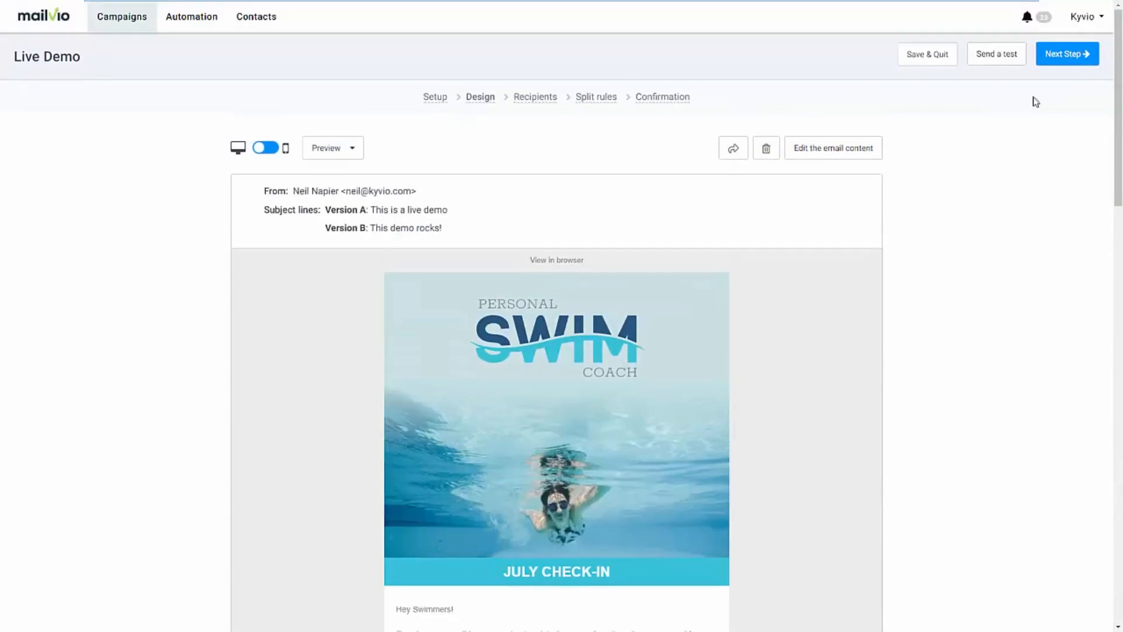
Step: Preview the swim newsletter in its mobile layout and look over the available preview options
{"action": "left_click", "coordinate": [1063, 56]}
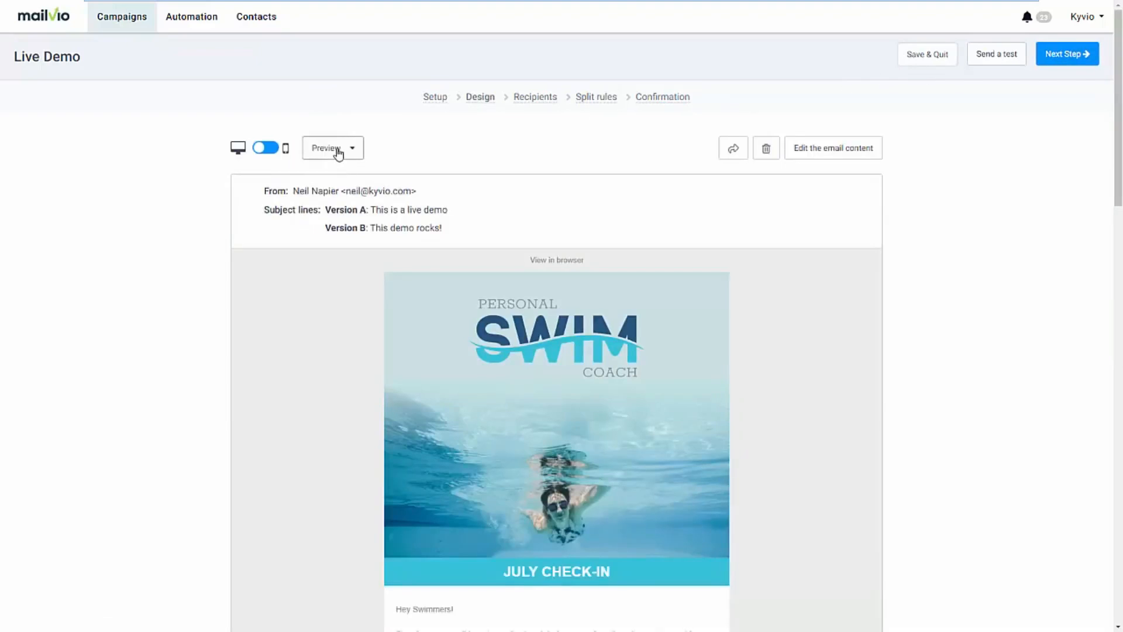
{"action": "left_click", "coordinate": [280, 150]}
{"action": "scroll", "coordinate": [519, 345], "scroll_direction": "down", "scroll_amount": 2}
{"action": "scroll", "coordinate": [519, 344], "scroll_direction": "down", "scroll_amount": 5}
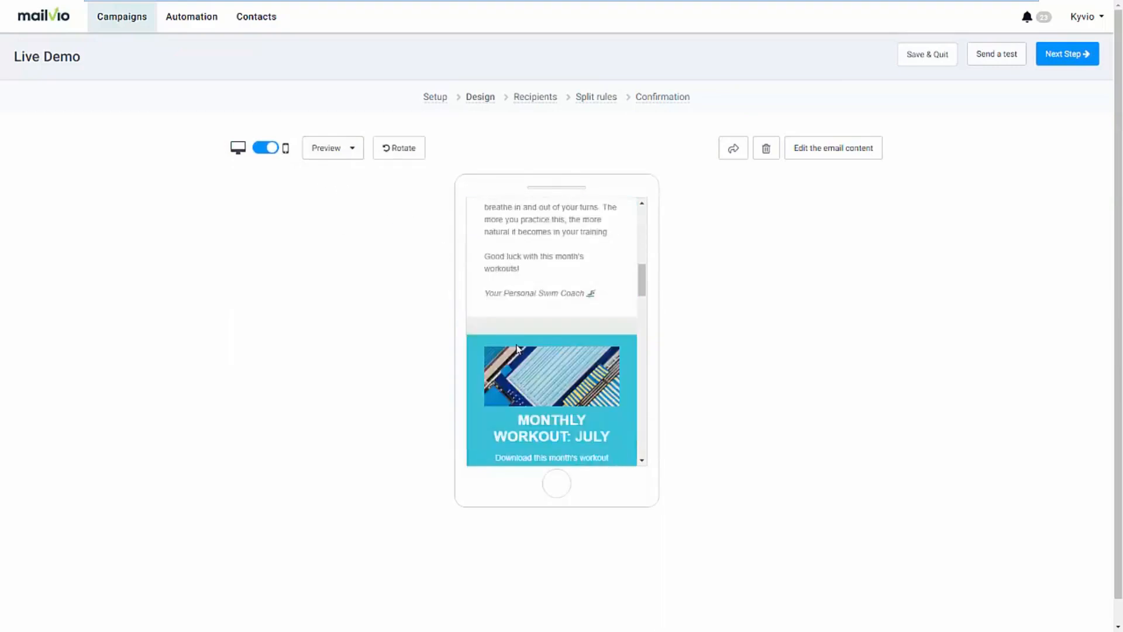
{"action": "left_click", "coordinate": [351, 151]}
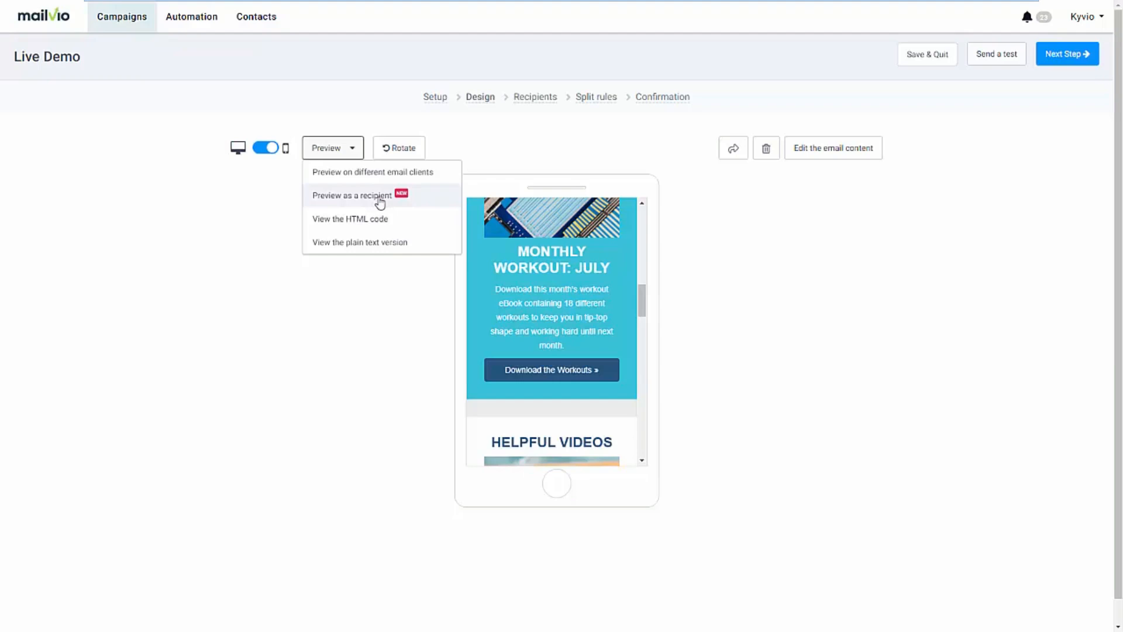
{"action": "left_click", "coordinate": [691, 222]}
Step: Choose all contact lists as recipients except cu_kv_active_sep27 and cu_kyvio_active_30Sept19, which are excluded, and update the recipient count
{"action": "left_click", "coordinate": [1059, 56]}
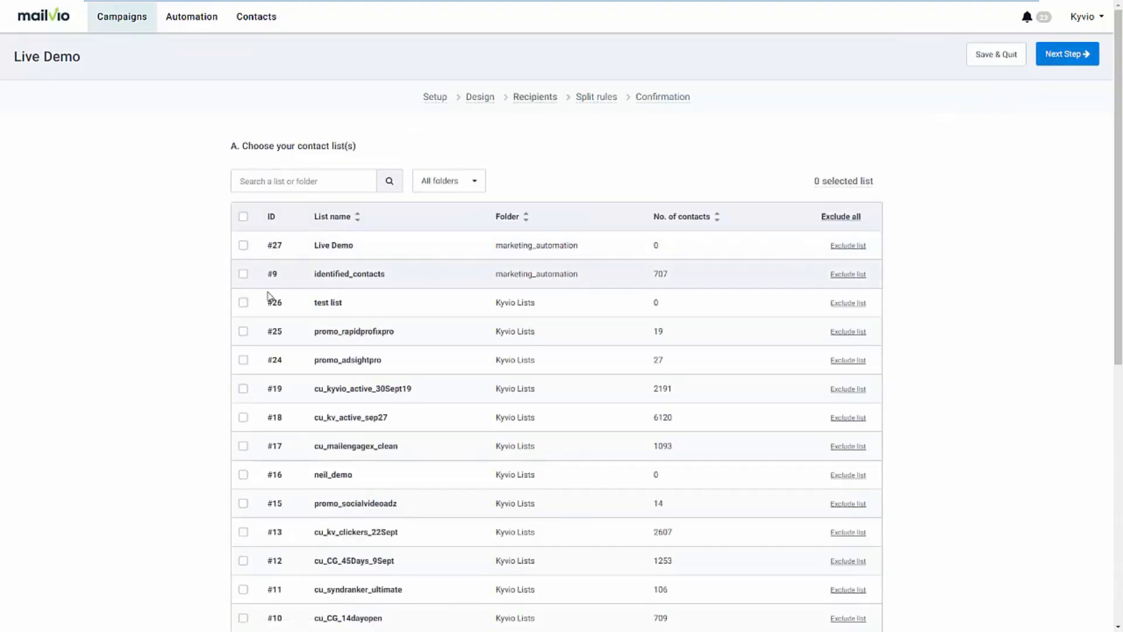
{"action": "left_click", "coordinate": [244, 217]}
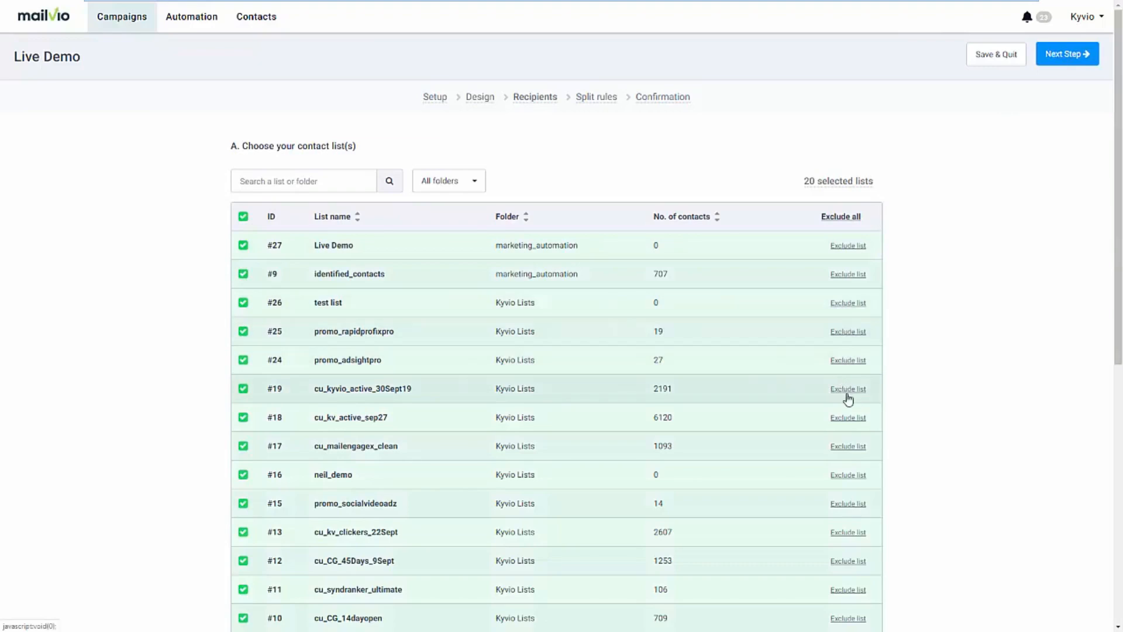
{"action": "left_click", "coordinate": [848, 418]}
{"action": "left_click", "coordinate": [848, 389]}
{"action": "scroll", "coordinate": [940, 396], "scroll_direction": "down", "scroll_amount": 4}
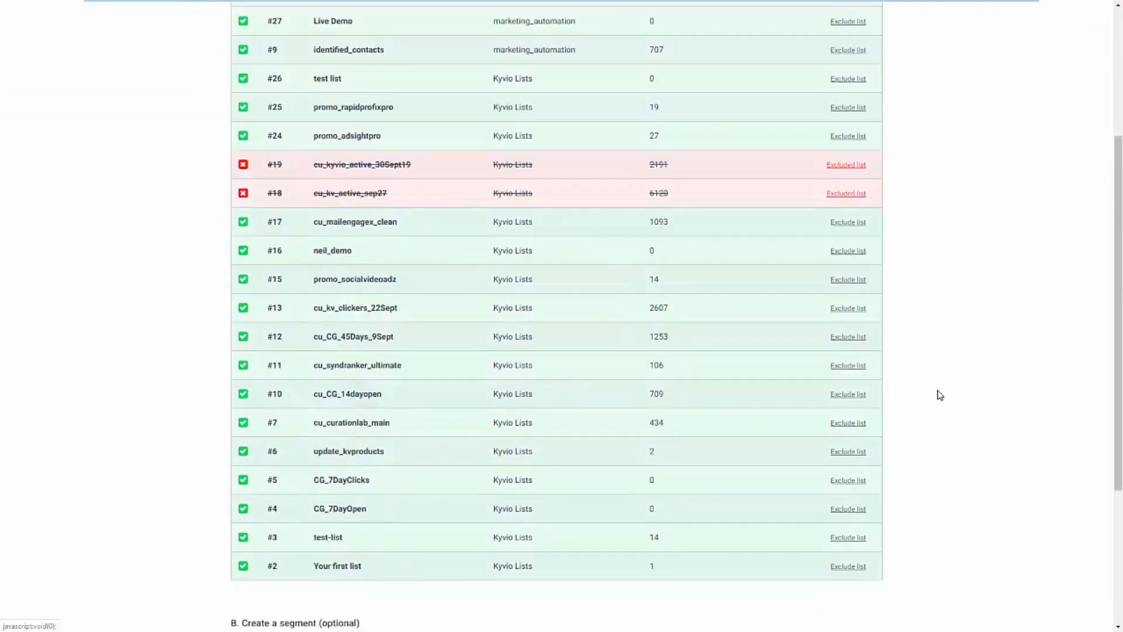
{"action": "scroll", "coordinate": [939, 396], "scroll_direction": "down", "scroll_amount": 3}
{"action": "scroll", "coordinate": [451, 549], "scroll_direction": "down", "scroll_amount": 2}
{"action": "left_click", "coordinate": [505, 482]}
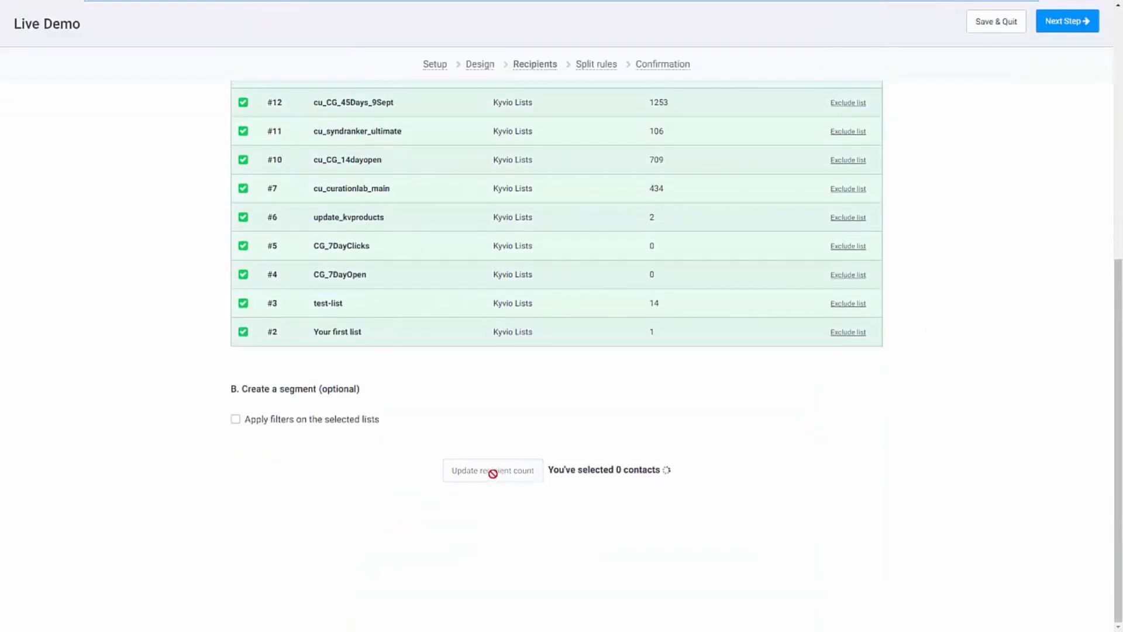
Step: Filter the selected lists to EMAIL Readers with unique openings in all campaigns, whenever, and update the recipient count
{"action": "left_click", "coordinate": [319, 421]}
{"action": "scroll", "coordinate": [458, 492], "scroll_direction": "down", "scroll_amount": 2}
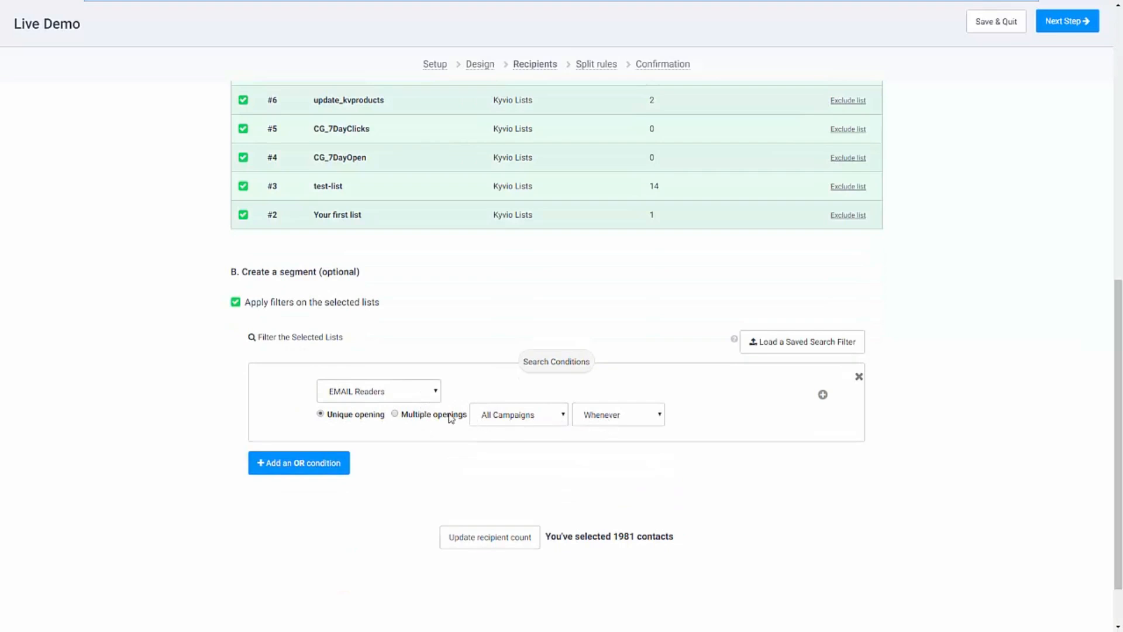
{"action": "left_click", "coordinate": [498, 537]}
{"action": "scroll", "coordinate": [770, 429], "scroll_direction": "up", "scroll_amount": 10}
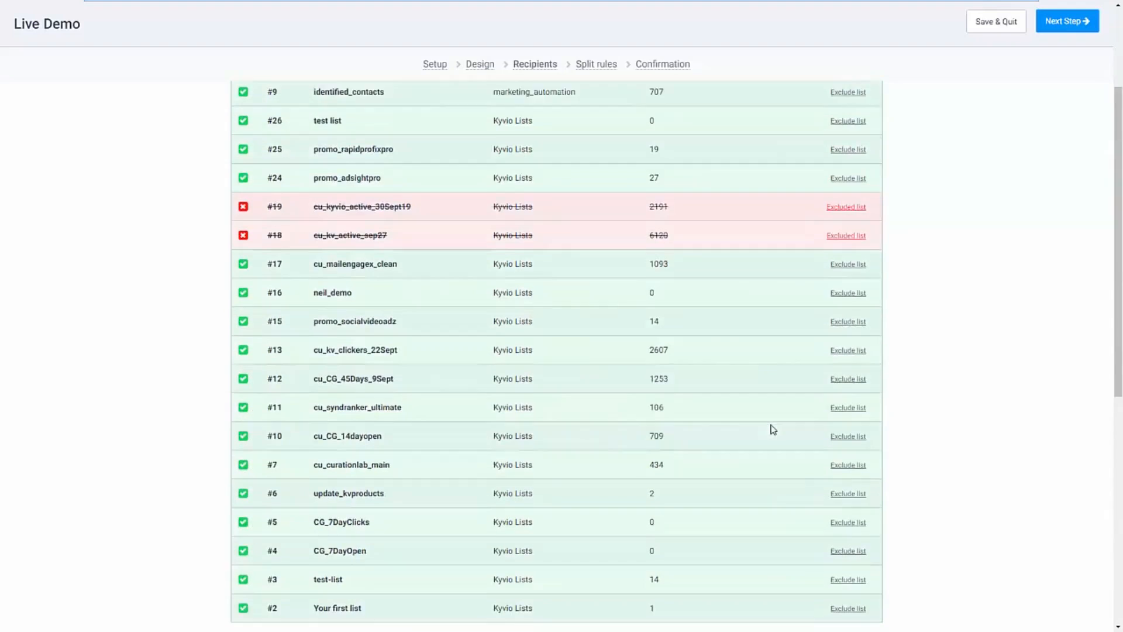
Step: Set the split rules to 31% each for versions A and B, click rate as the winning metric and a 2-hour test
{"action": "left_click", "coordinate": [1064, 58]}
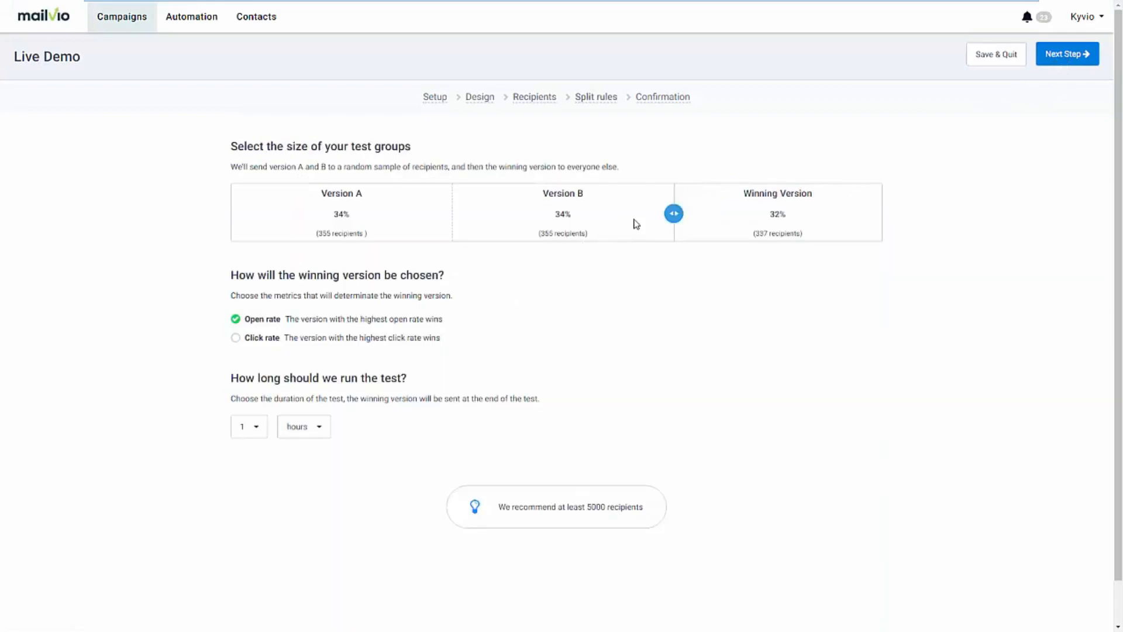
{"action": "left_click_drag", "start_coordinate": [673, 214], "coordinate": [635, 226]}
{"action": "left_click", "coordinate": [236, 339]}
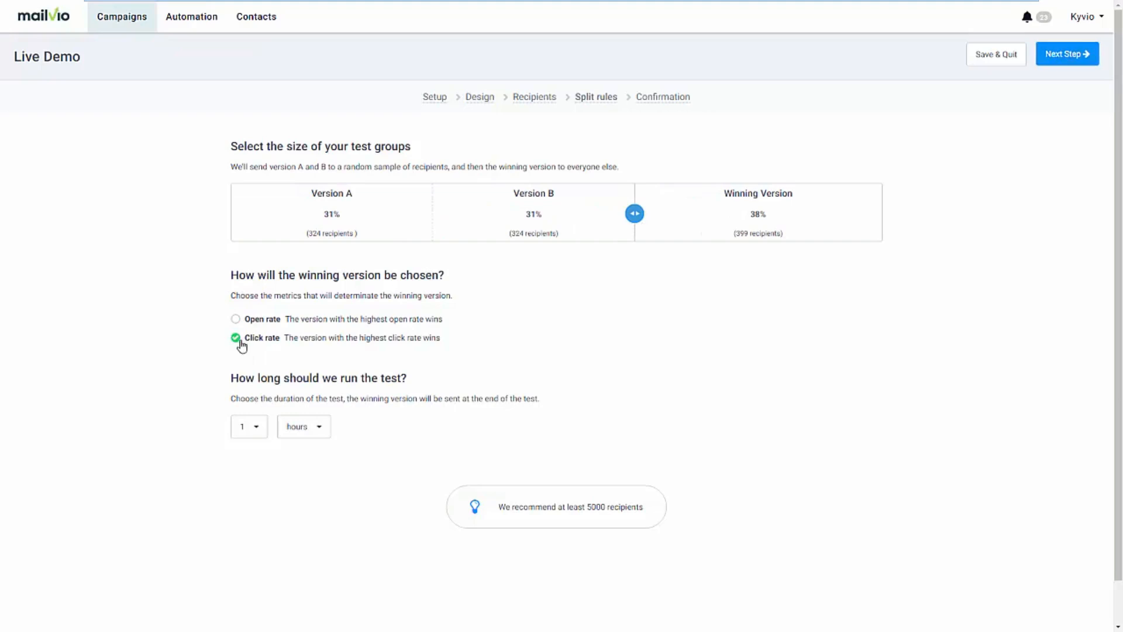
{"action": "left_click", "coordinate": [247, 432]}
{"action": "left_click", "coordinate": [253, 476]}
{"action": "left_click", "coordinate": [1063, 60]}
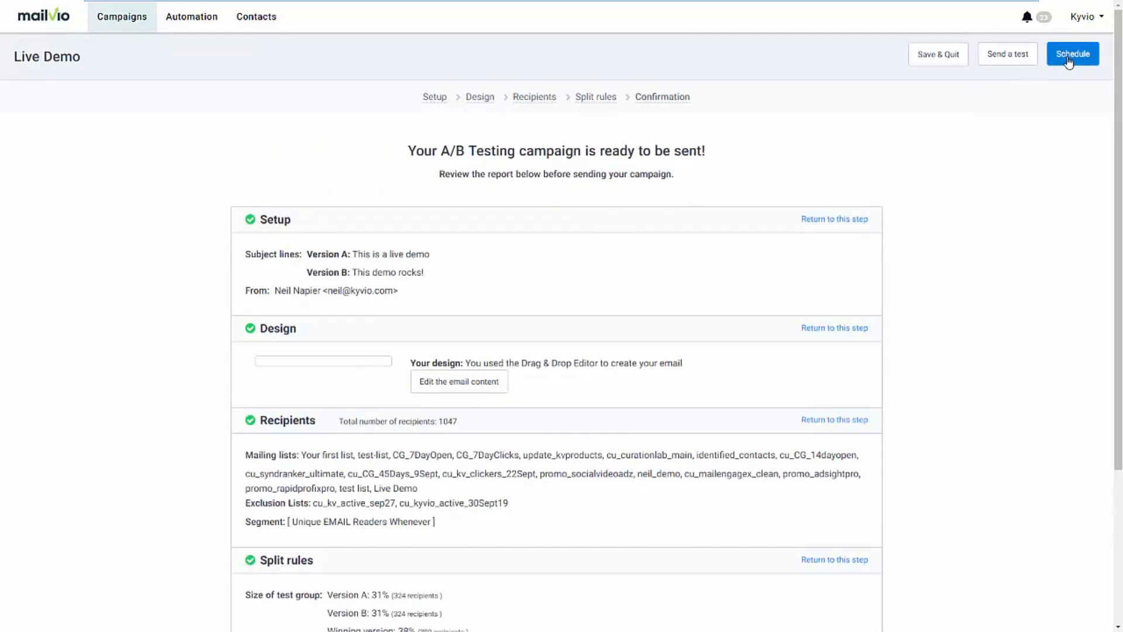
Step: Look at the campaign's scheduling options for a specific time, leave them without confirming, and return to the campaigns overview
{"action": "left_click", "coordinate": [1067, 57]}
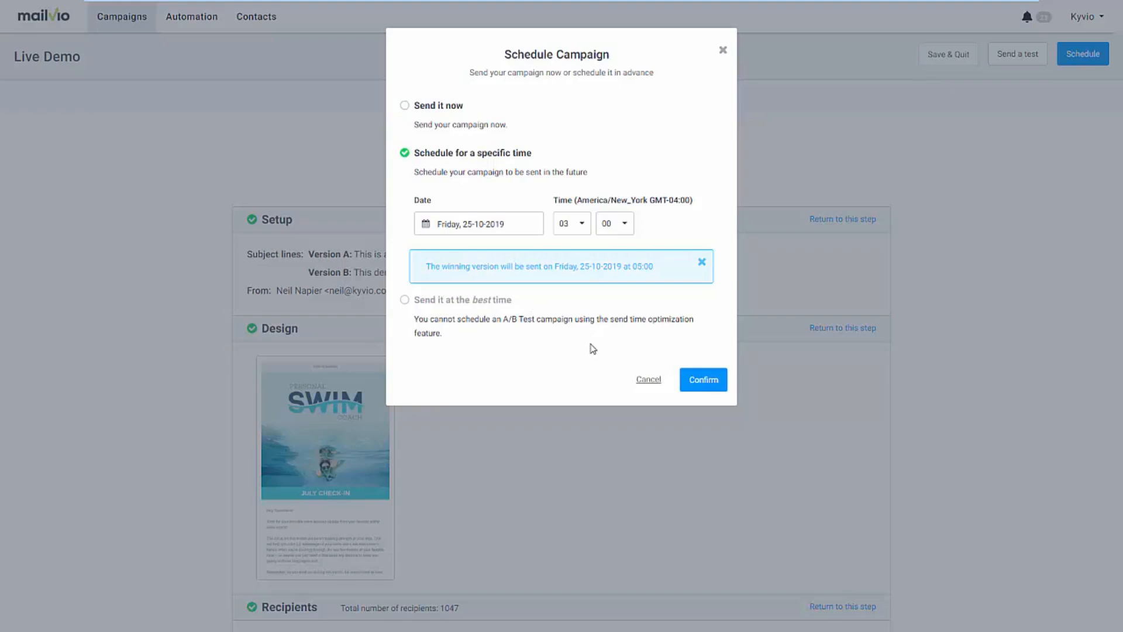
{"action": "left_click", "coordinate": [908, 343]}
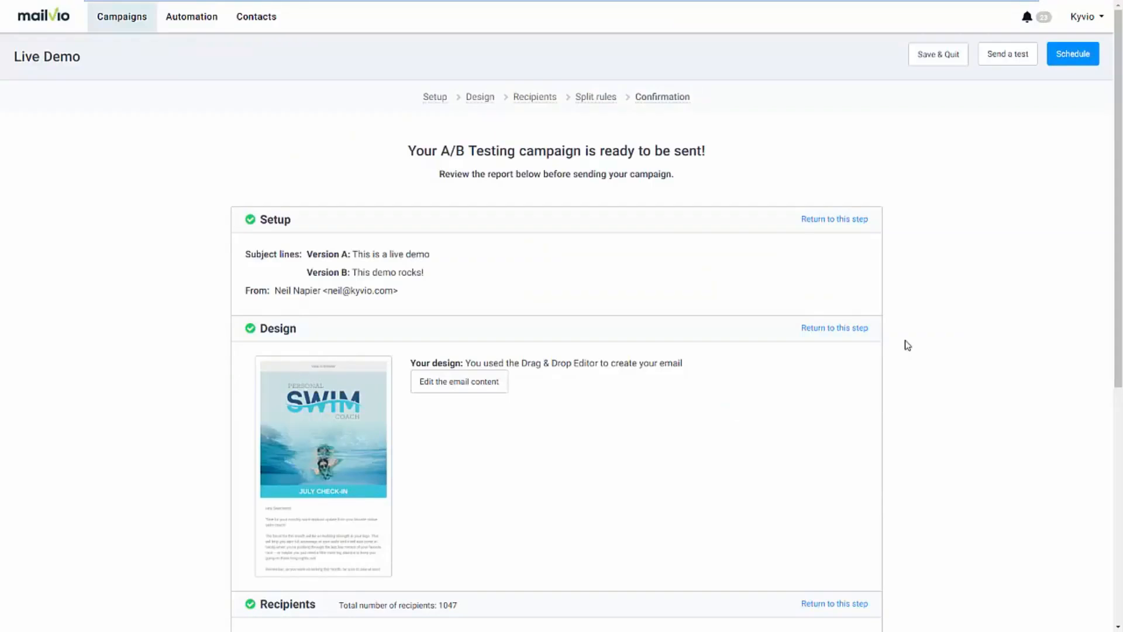
{"action": "left_click", "coordinate": [134, 30]}
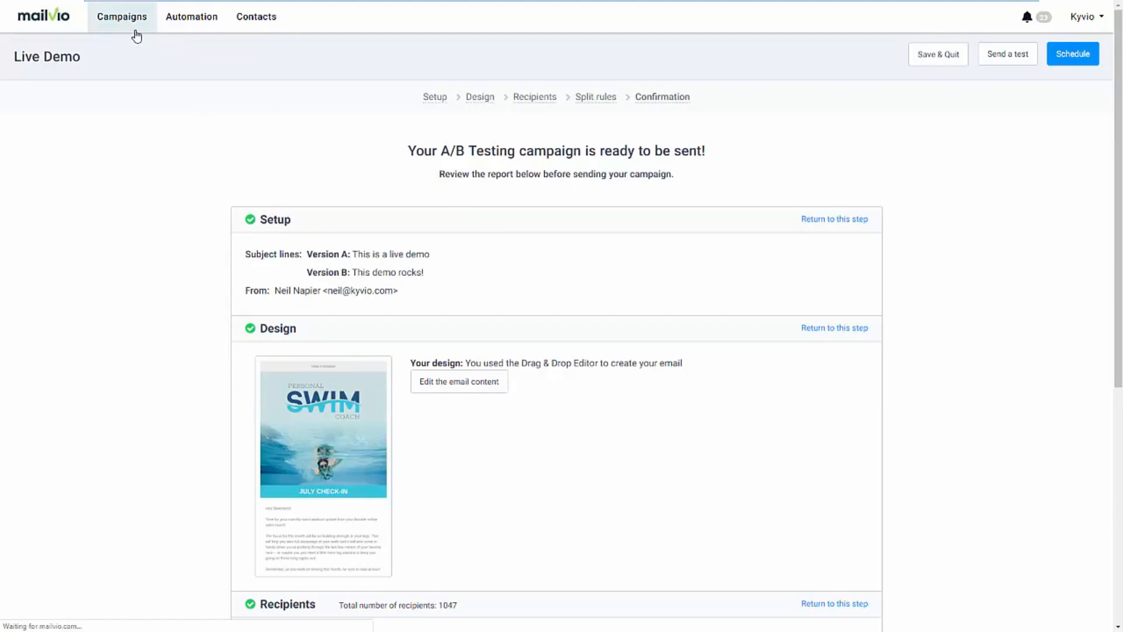